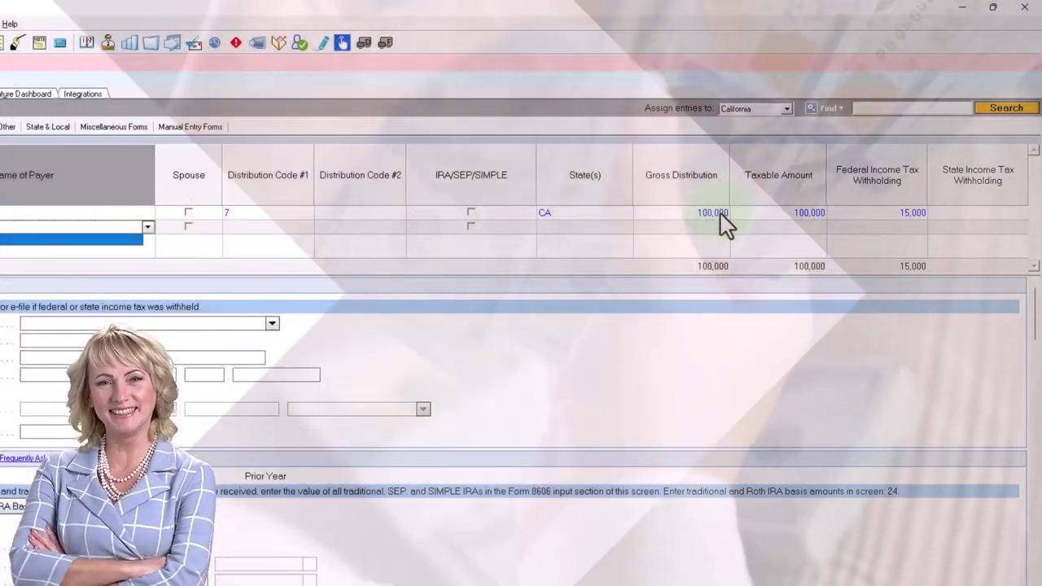
Step: Set Distribution Code #1 to 7 for the second 1099-R entry and mark it as IRA/SEP/SIMPLE
click(720, 215)
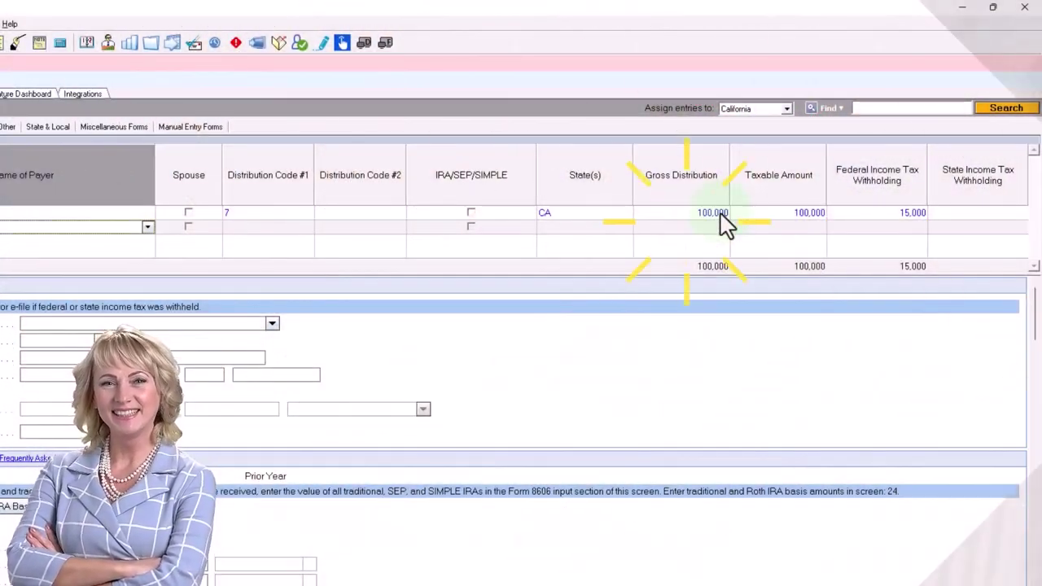
key(Tab)
key(Tab)
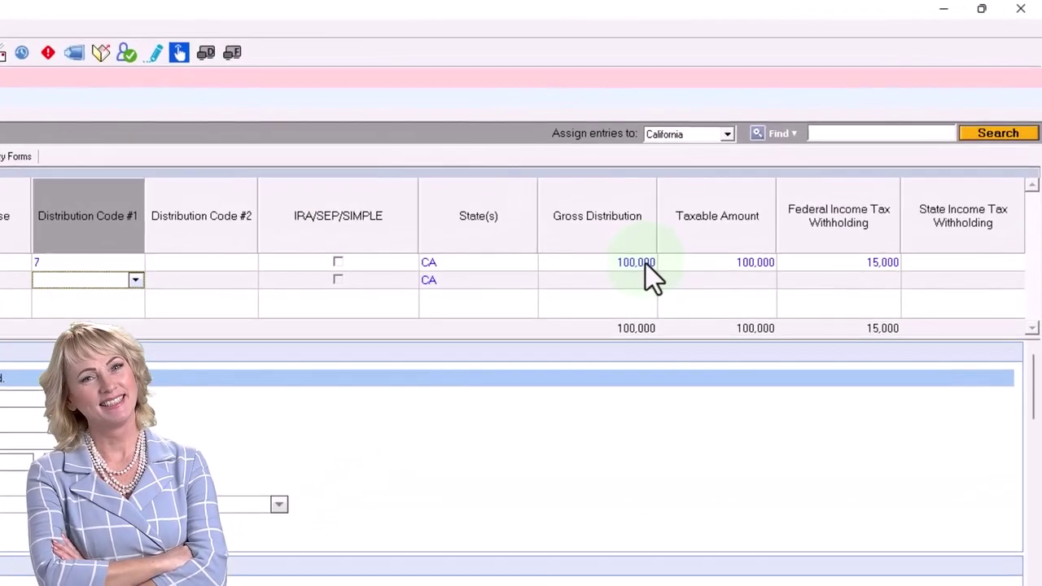
text(7)
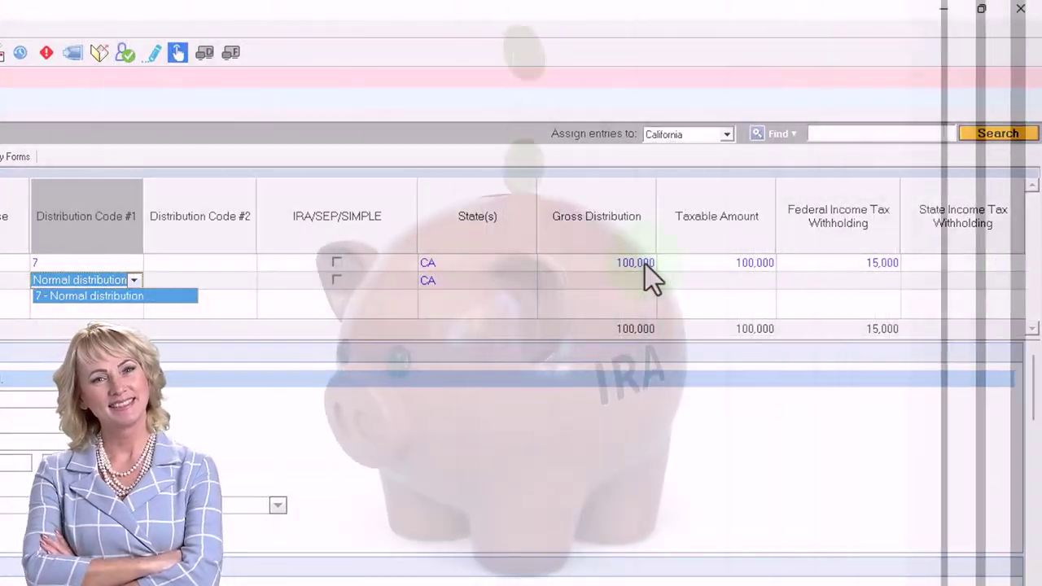
key(Tab)
key(Tab)
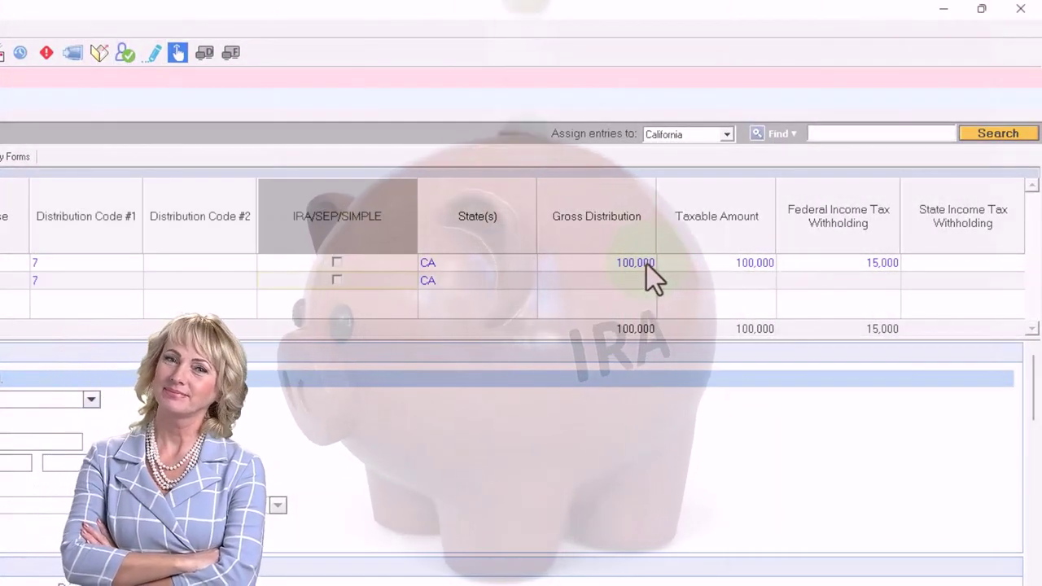
click(339, 286)
key(Tab)
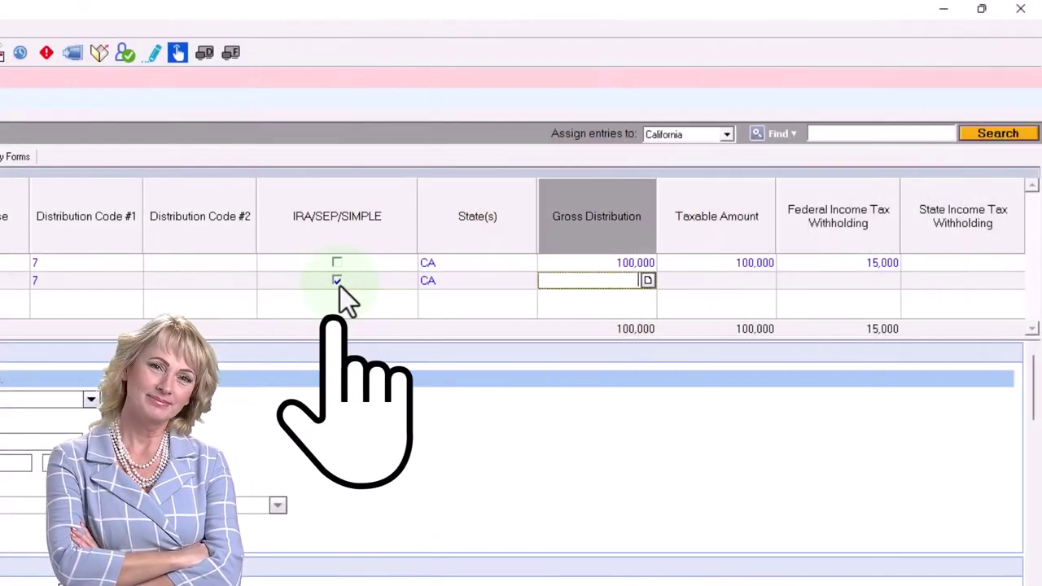
Step: Enter a gross distribution of 2,000 for the second 1099-R entry
text(3000)
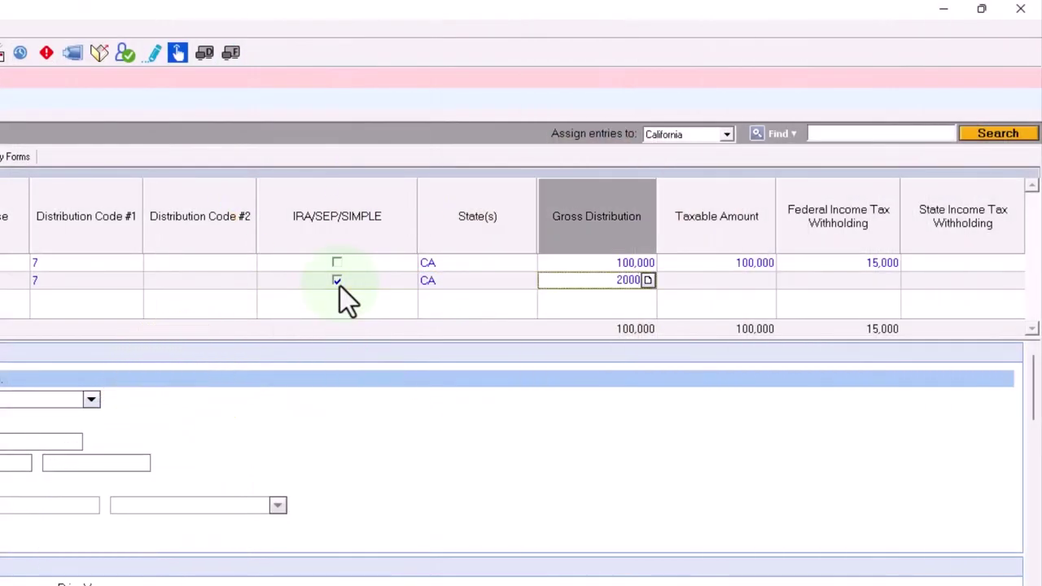
text(0)
key(Tab)
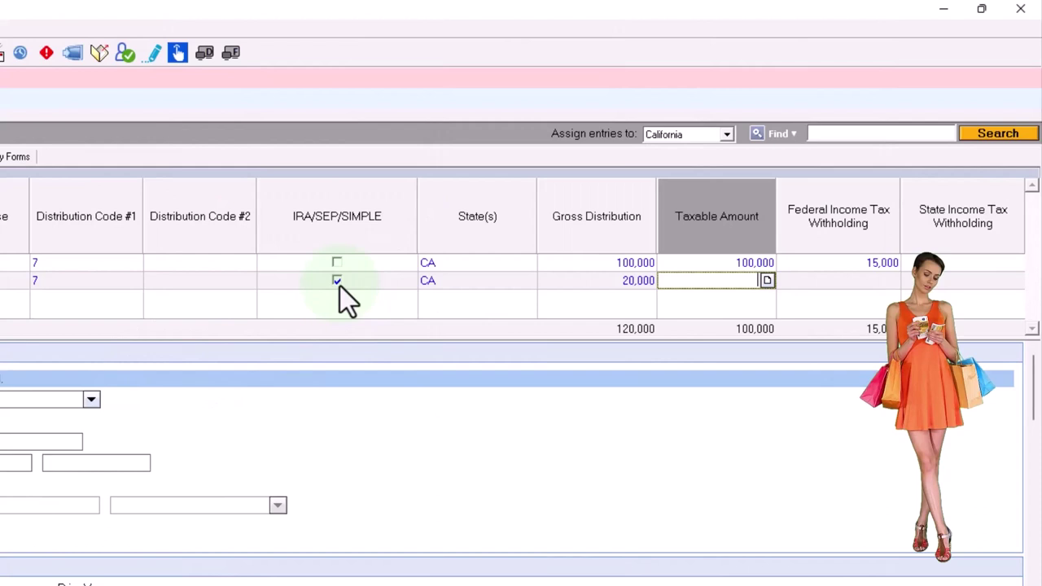
key(shift+Tab)
text(2,000)
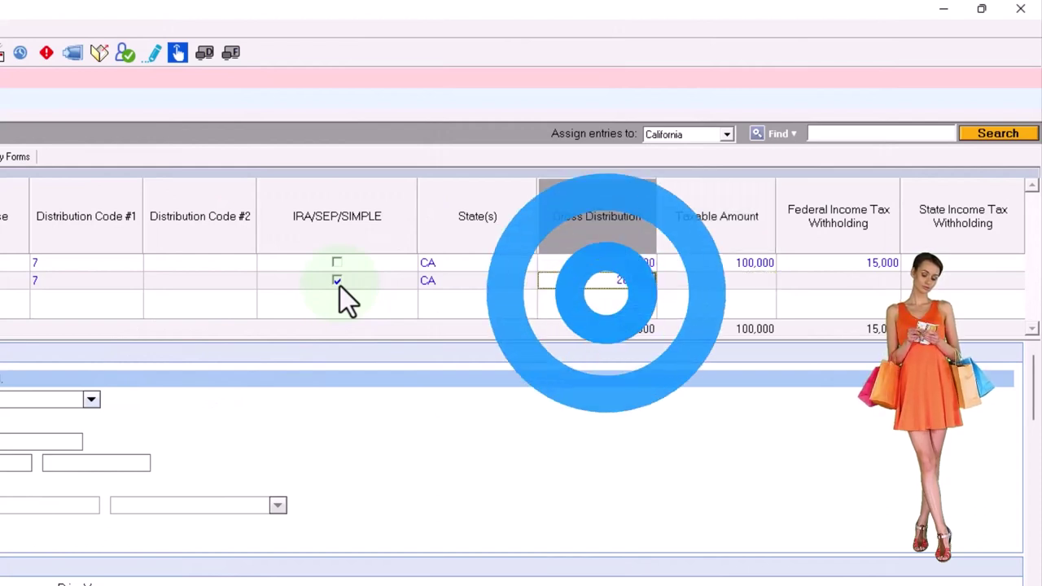
key(Tab)
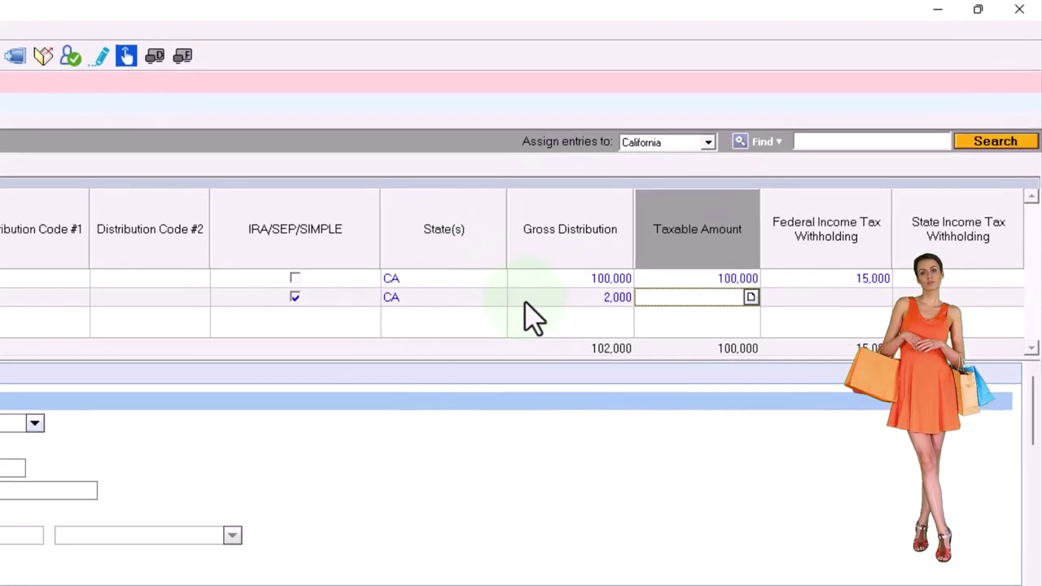
Step: Enter a taxable amount of 1,000 for the IRA distribution in the second 1099-R entry
click(562, 279)
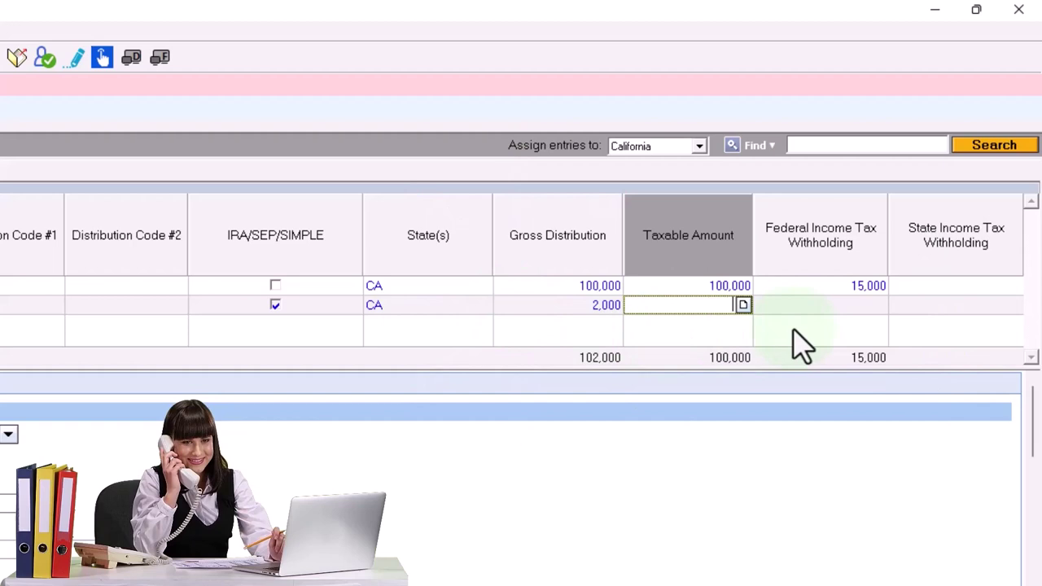
text(1000)
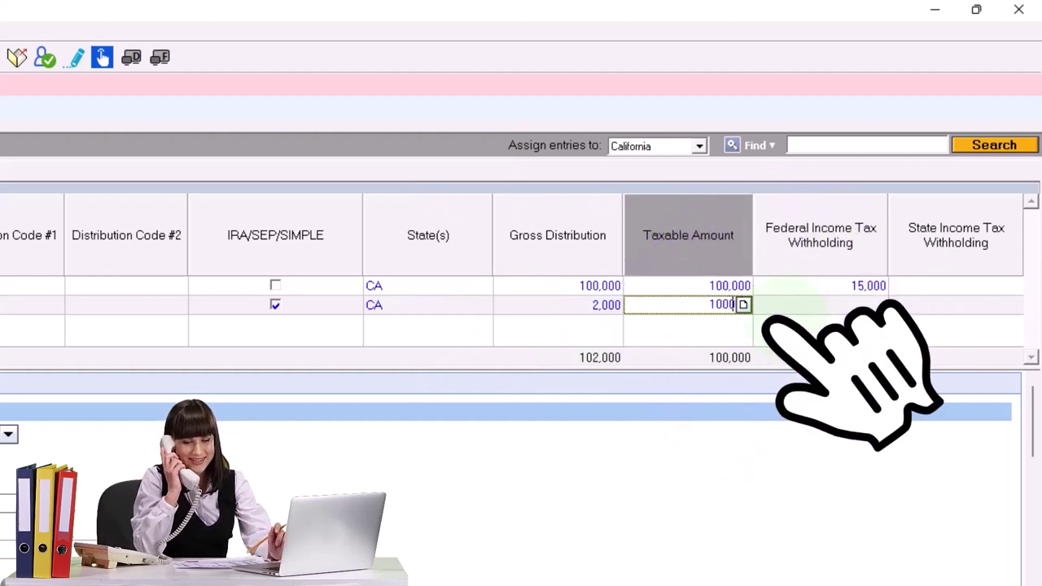
key(Tab)
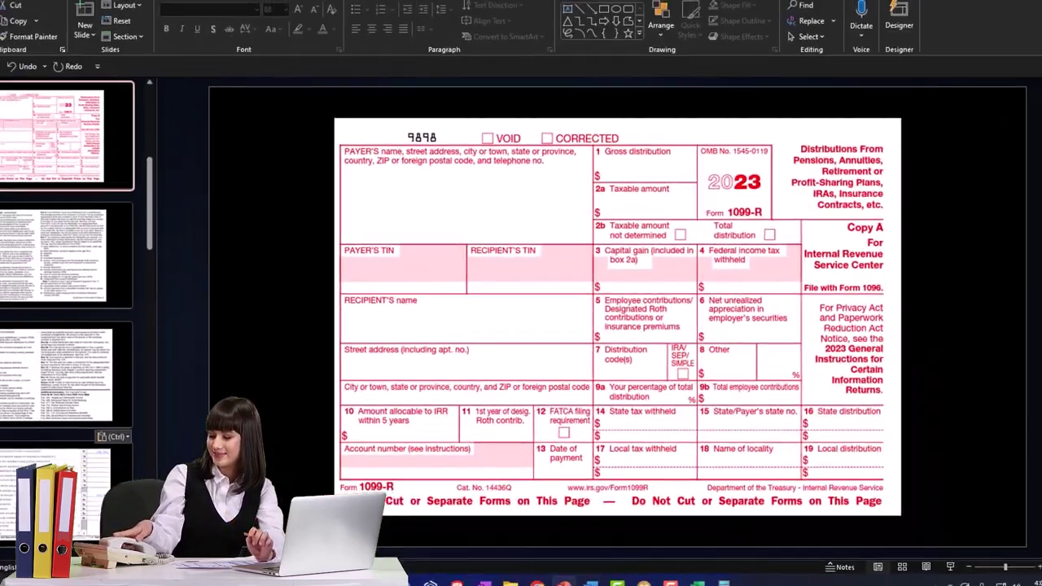
Step: Review the slide with the 1099-R instructions in PowerPoint and return to the Form 1099-R slide
drag(508, 6, 461, 3)
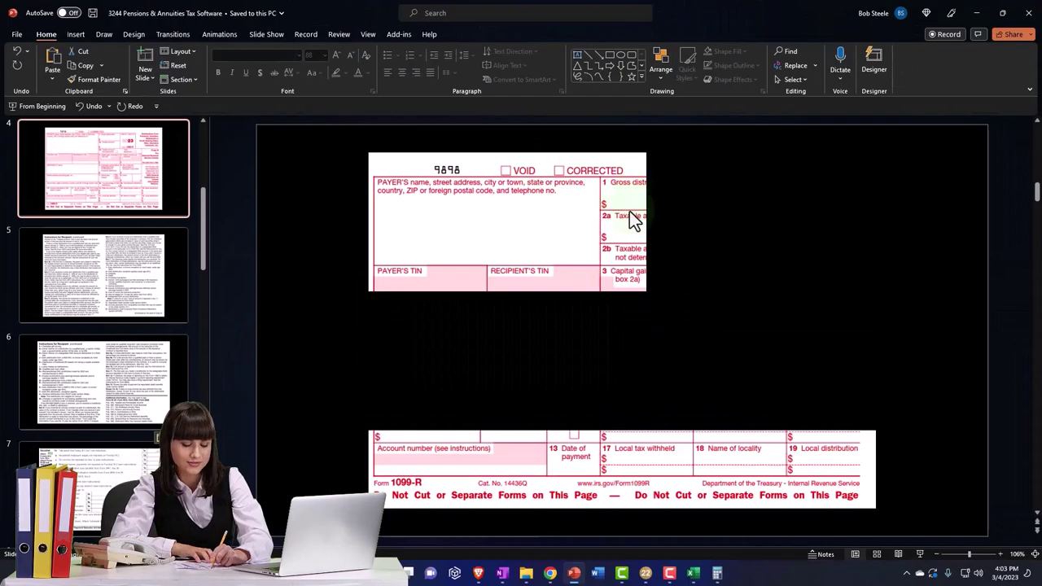
click(137, 271)
click(123, 198)
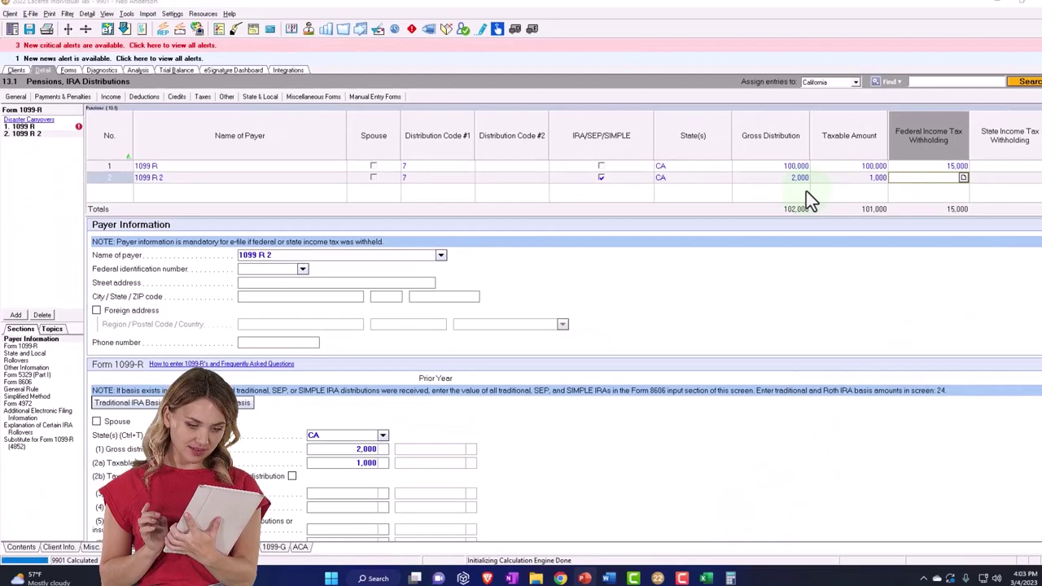
Step: Switch to the Excel tax worksheet and review the IRA distribution and pension sections of the Income F1040 sheet
click(693, 574)
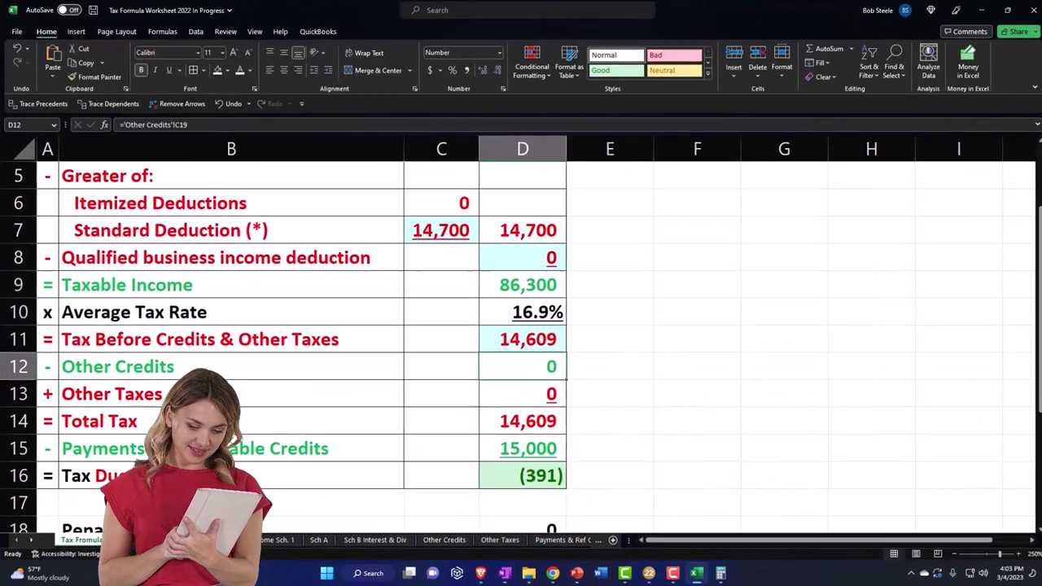
key(ctrl+Page_Down)
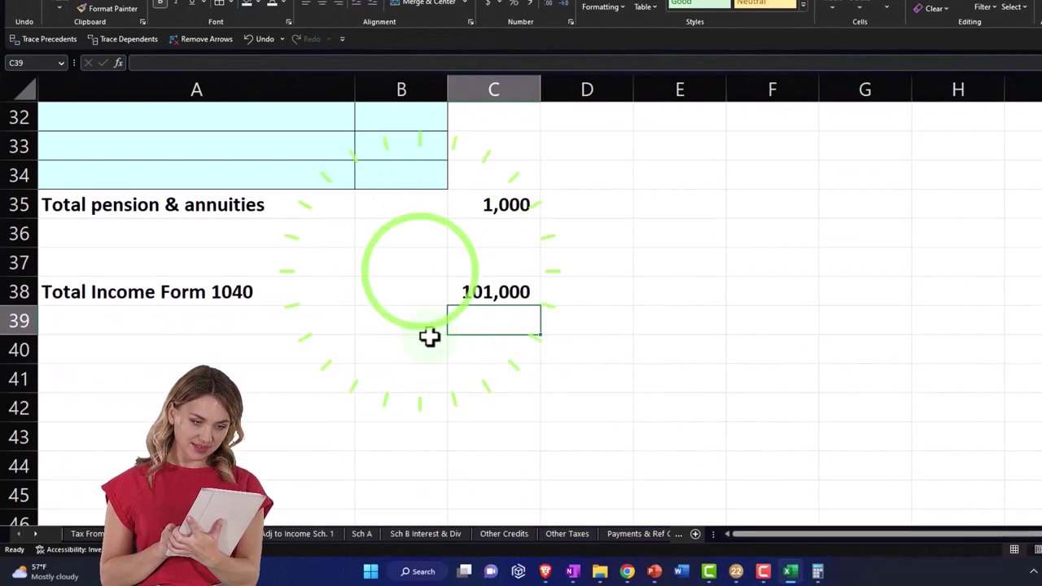
scroll(429, 336, up, 7)
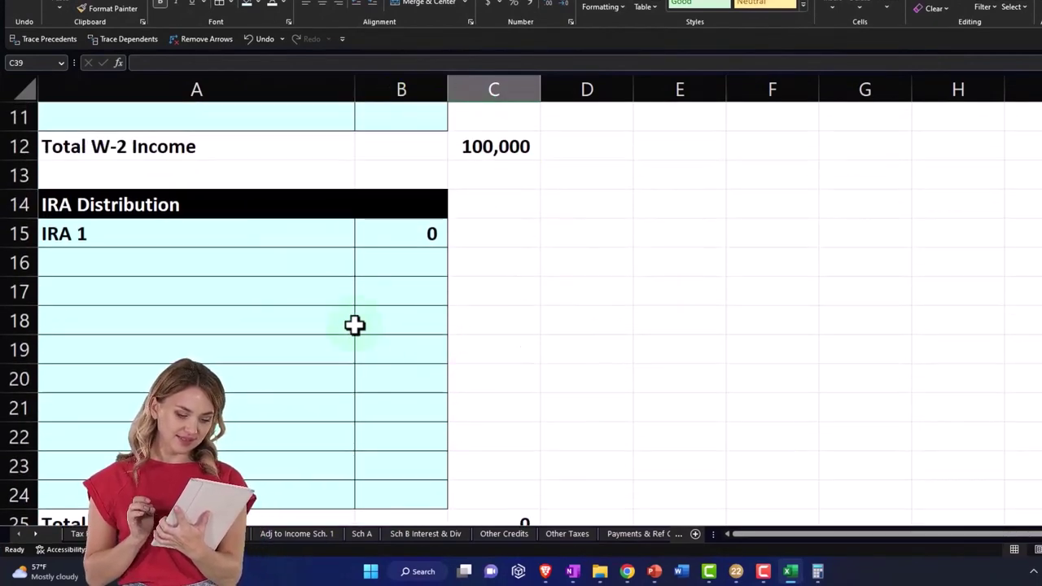
scroll(521, 450, down, 3)
Step: Switch back to Lacerte and check the IRA and pension lines on Form 1040
click(736, 571)
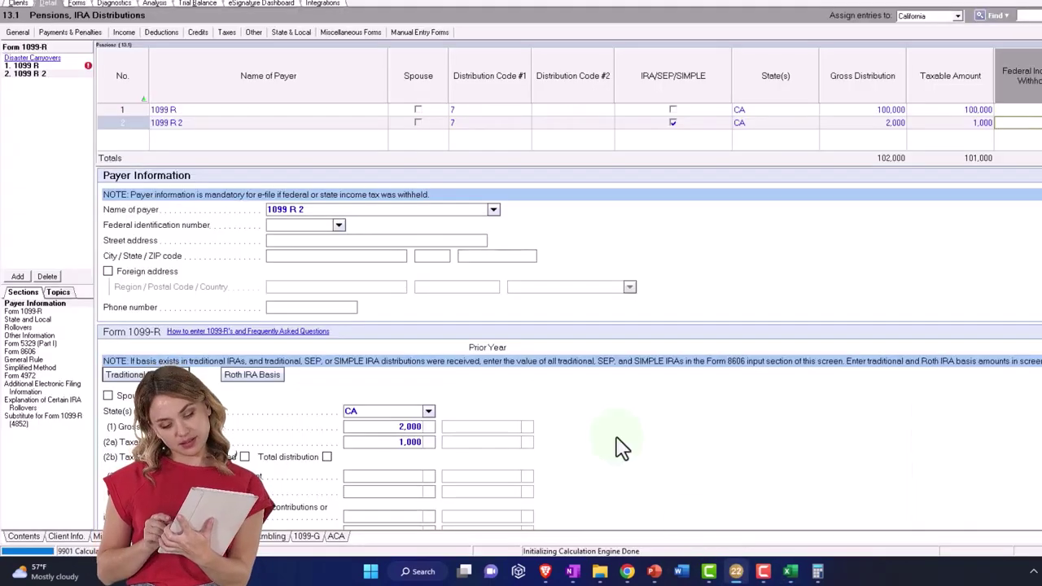
click(77, 5)
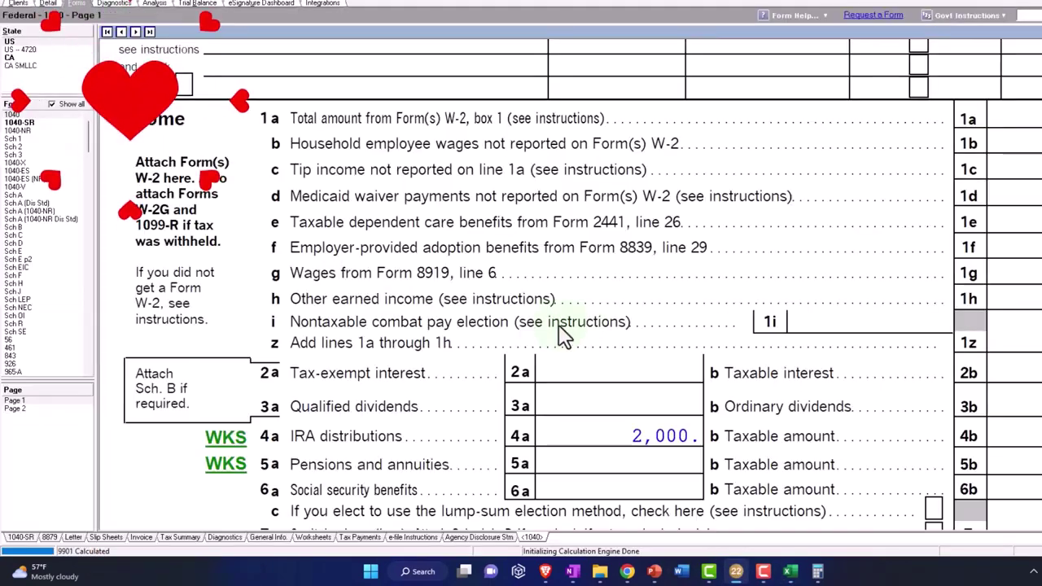
scroll(576, 337, down, 2)
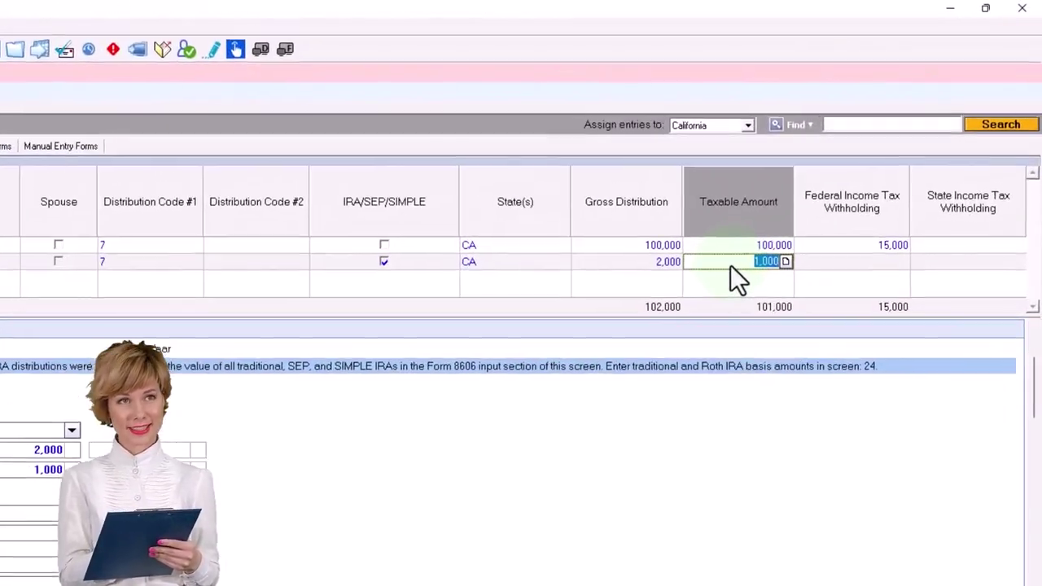
Step: Change the second 1099-R entry's taxable amount to 2,000 and check the income lines on Form 1040
text(2000)
key(Tab)
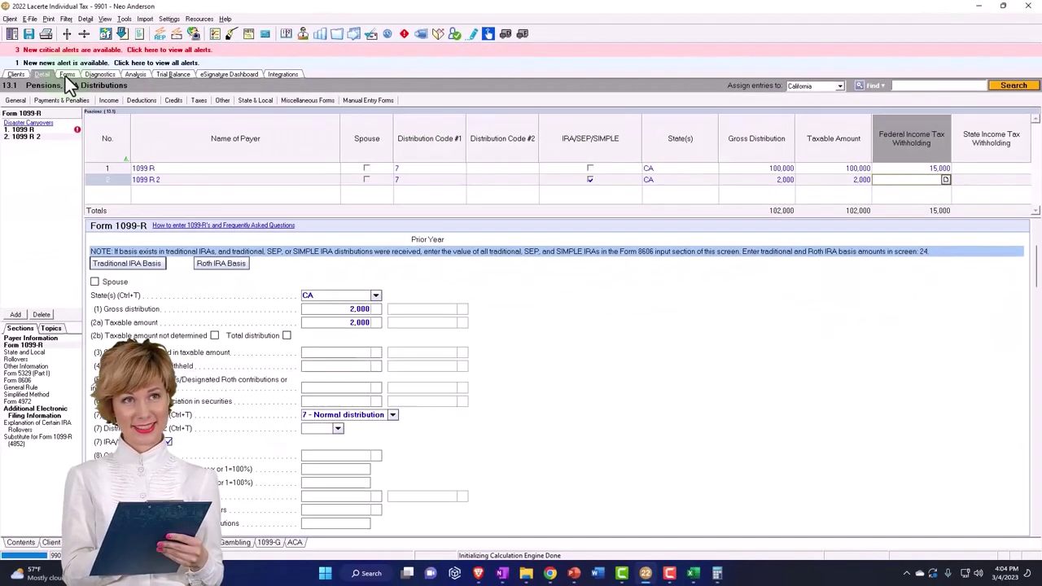
click(67, 74)
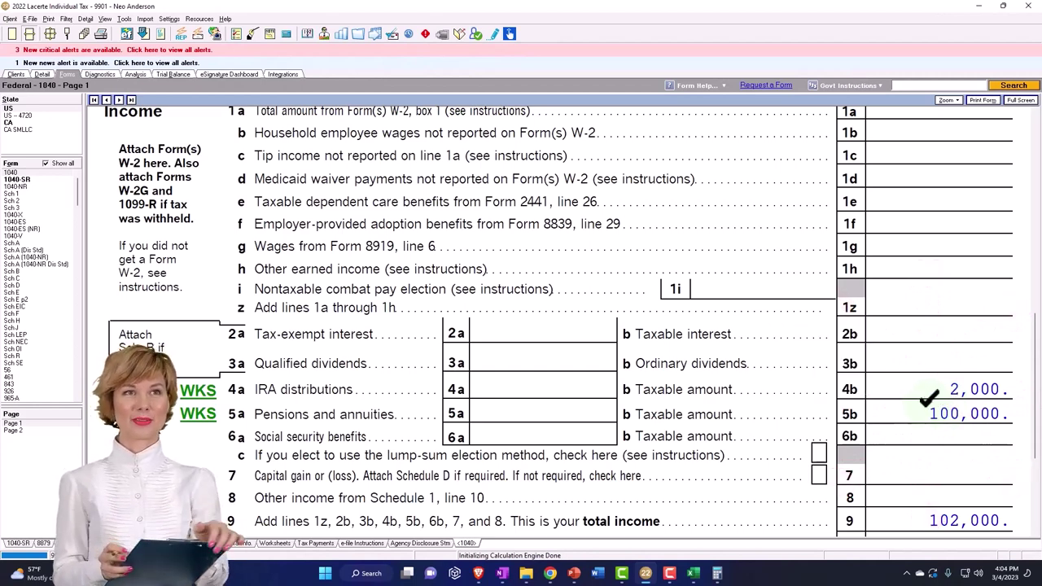
Step: In the Excel worksheet's IRA Distribution section, set the IRA 1 amount to 2,000
click(694, 573)
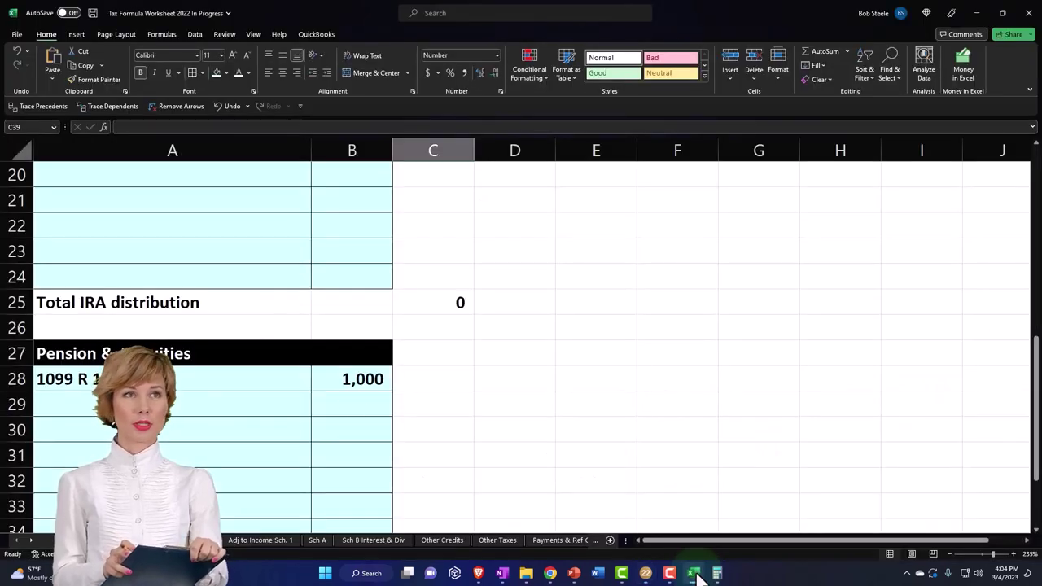
scroll(320, 407, up, 3)
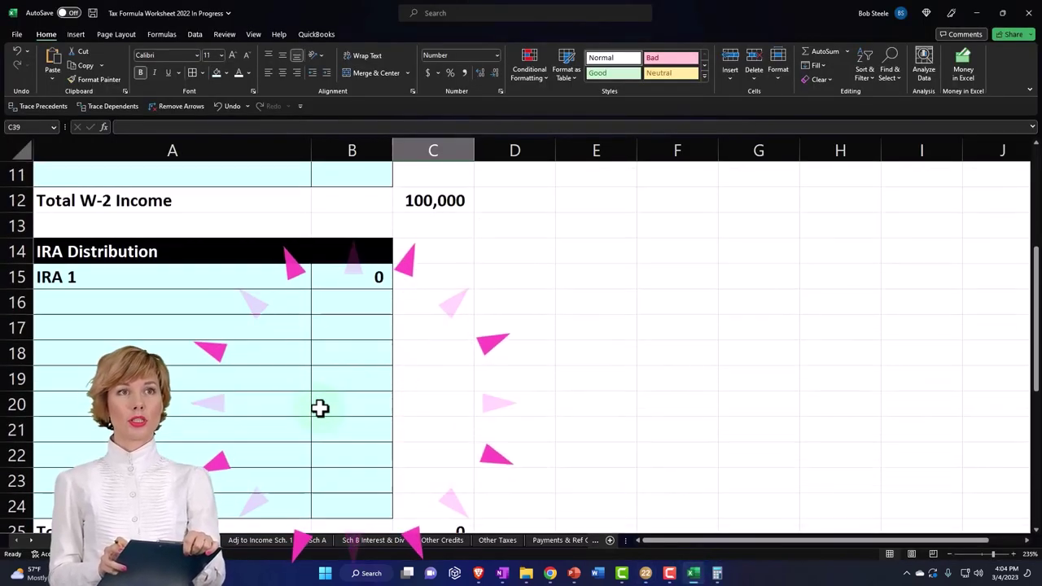
click(330, 279)
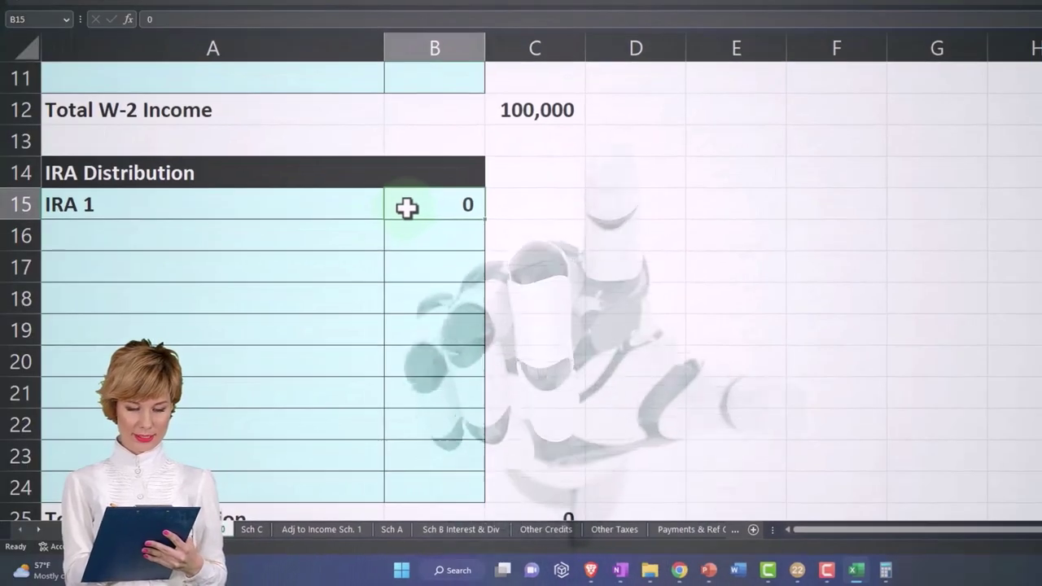
text(2000)
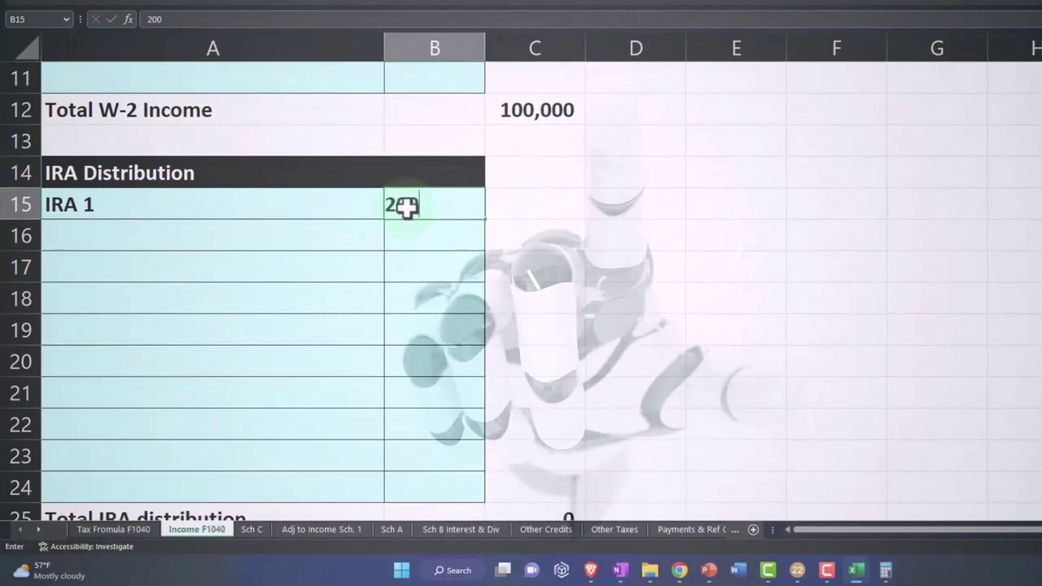
key(Return)
Step: Set the 1099 R 1 amount under Pension & Annuities to 100,000
scroll(423, 310, down, 2)
click(462, 420)
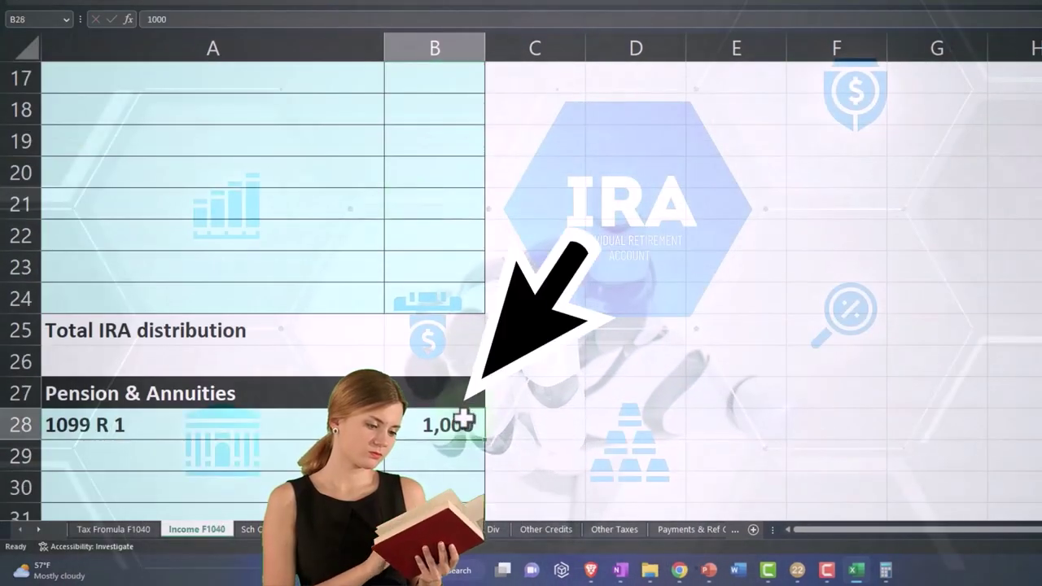
text(100000)
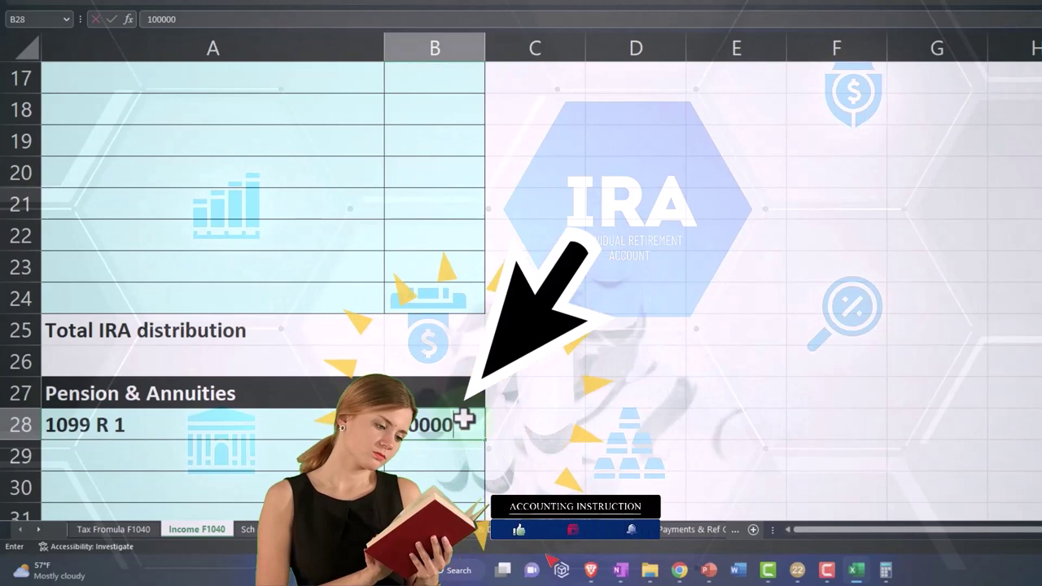
key(Return)
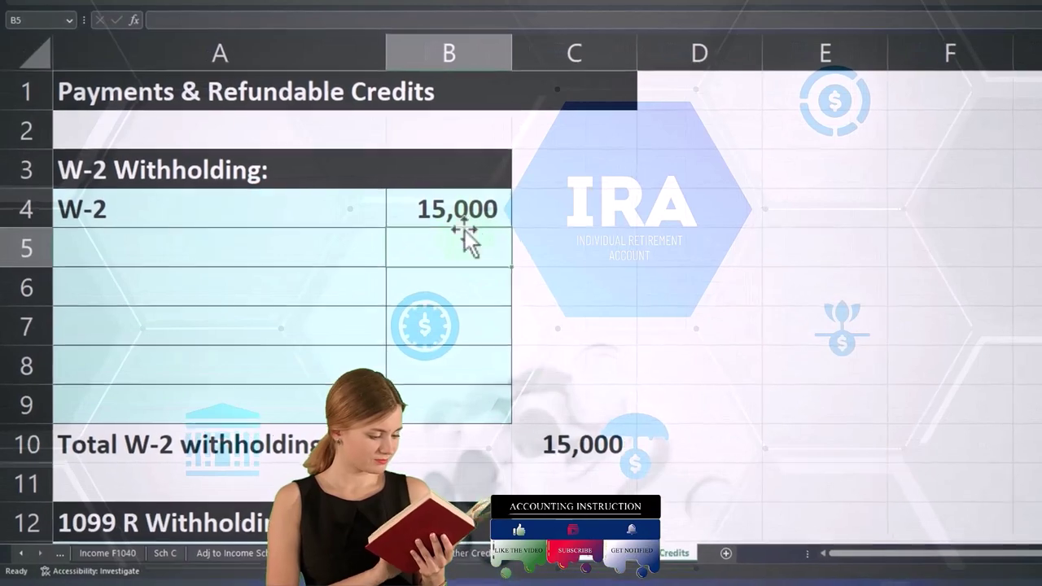
Step: In the payments and refundable credits sheet, set the W-2 withholding to 0 and the 1099 R 1 withholding to 15,000
click(460, 210)
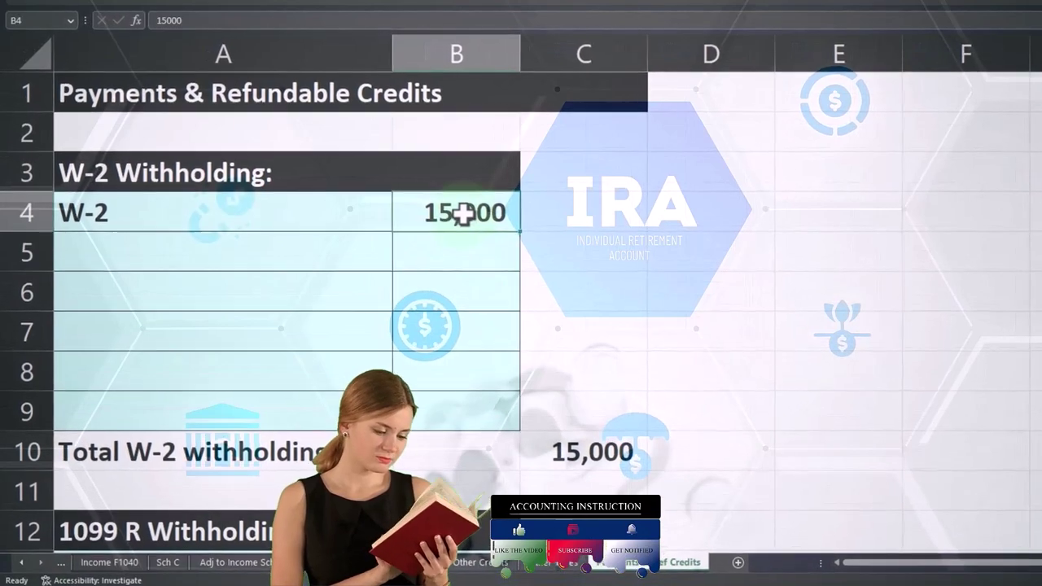
text(0)
key(Return)
scroll(456, 238, down, 2)
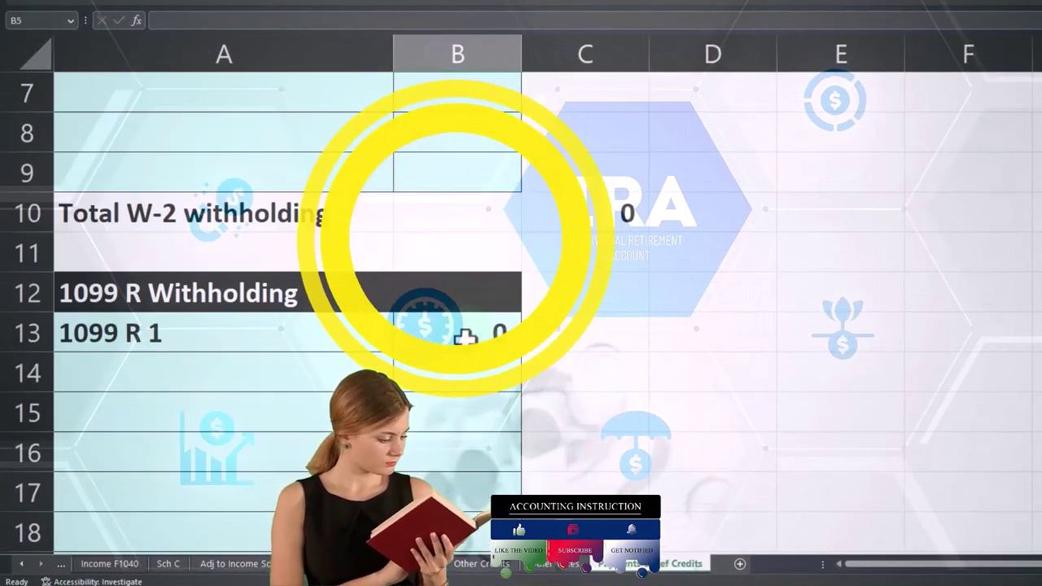
click(466, 340)
text(15,000)
key(Return)
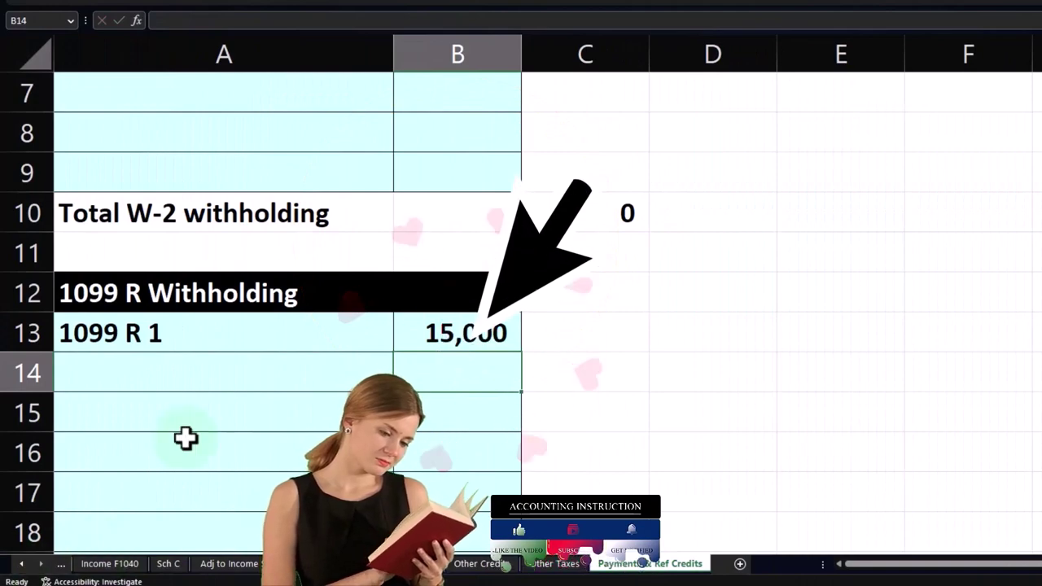
Step: Return to the Tax Formula 2022 sheet and inspect the formula behind the Income amount
click(22, 563)
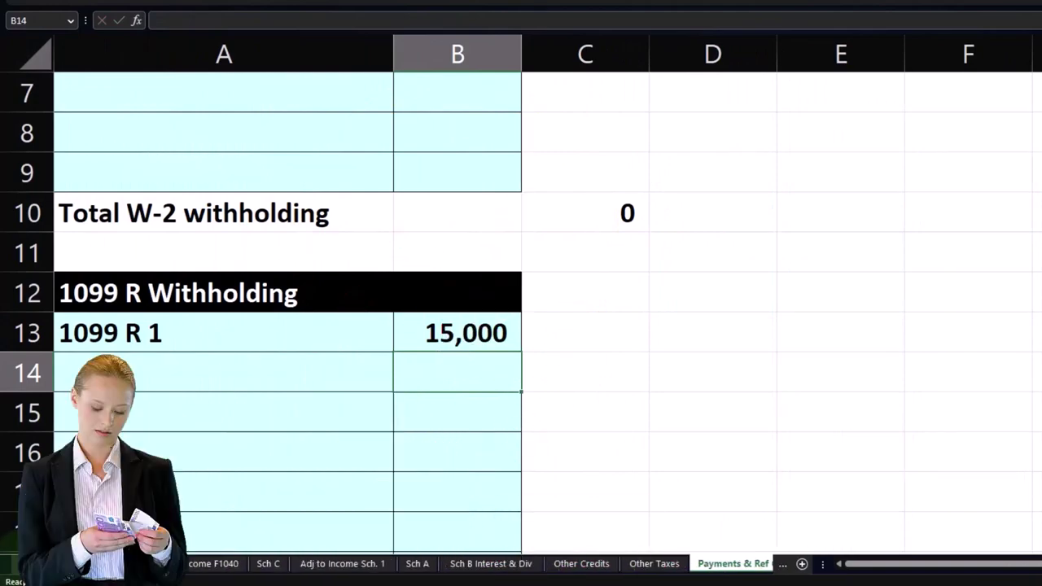
click(130, 563)
scroll(350, 440, up, 2)
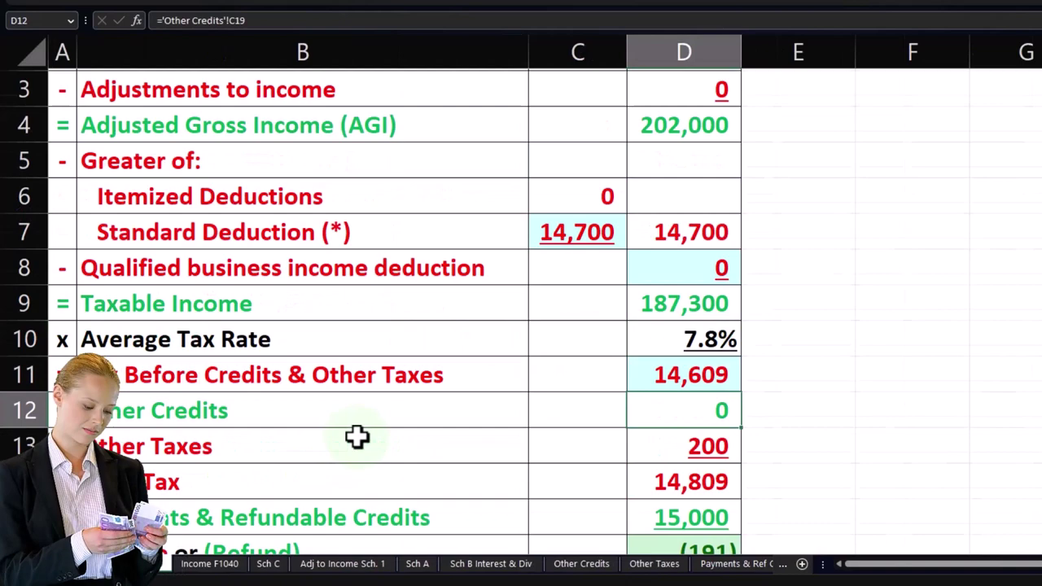
click(656, 128)
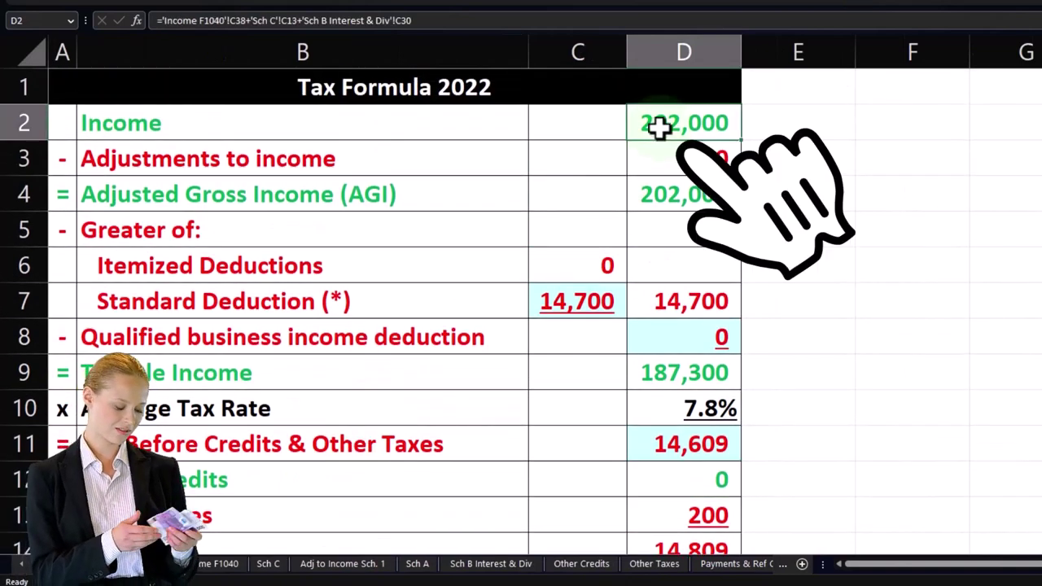
Step: Switch to Lacerte, check Form 1040 page 1 from income down to taxable income against the worksheet, and return to Excel
click(608, 313)
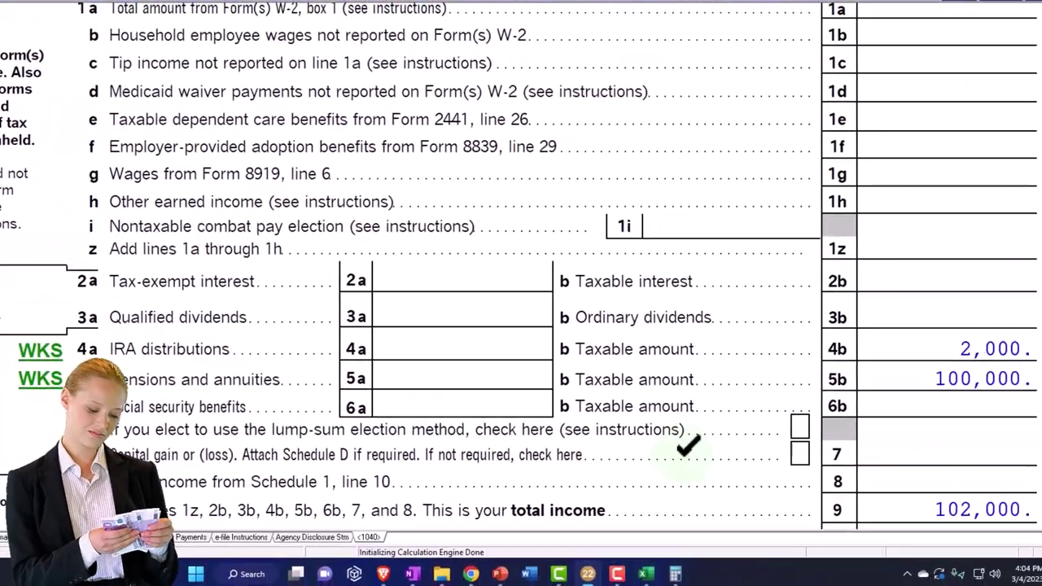
scroll(659, 461, down, 4)
scroll(661, 461, down, 3)
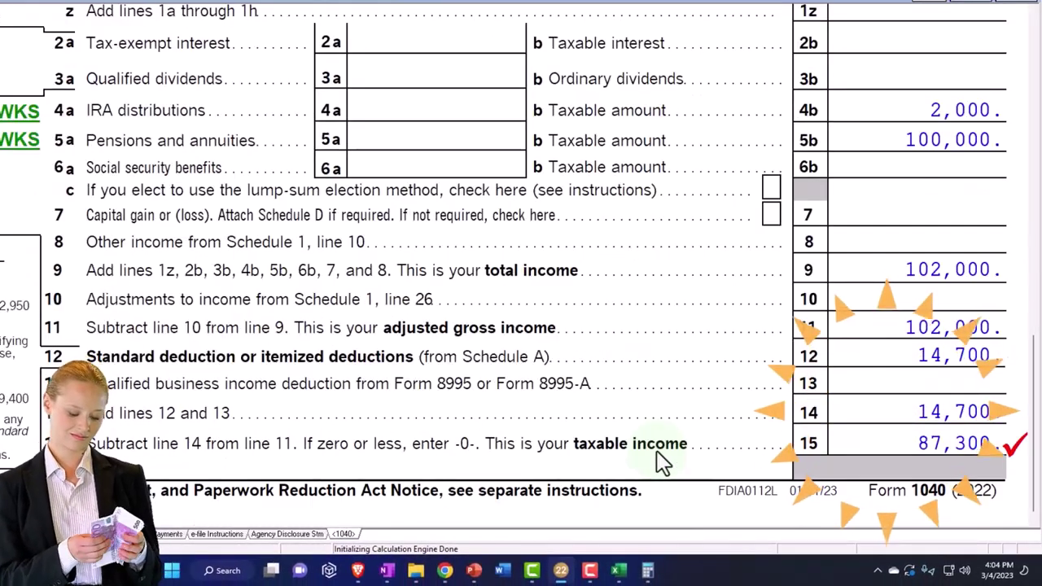
click(621, 572)
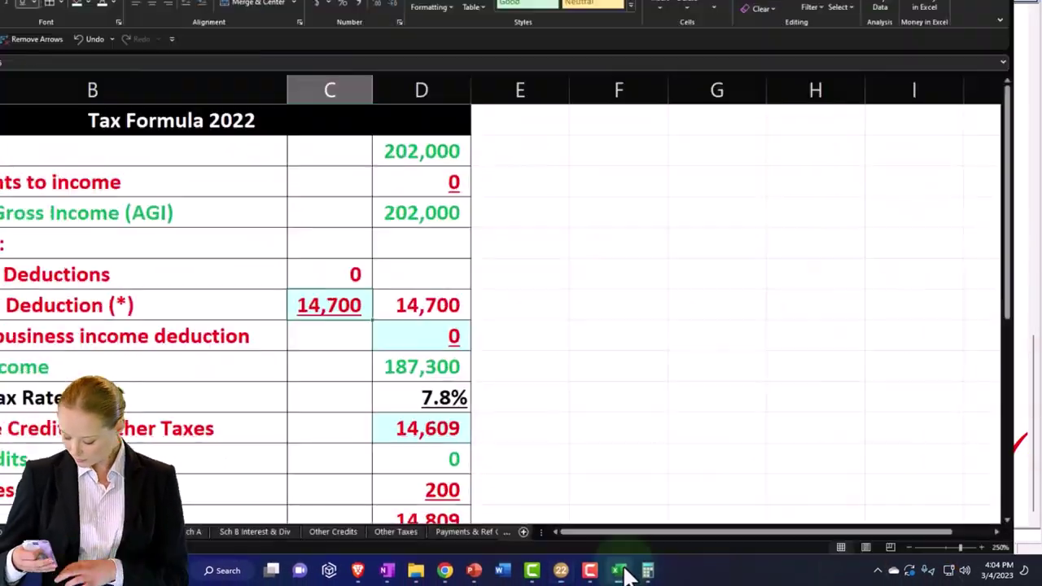
Step: In the Income F1040 sheet, clear the W-2 Employer 1 amount and go back to the Tax Formula sheet
click(389, 132)
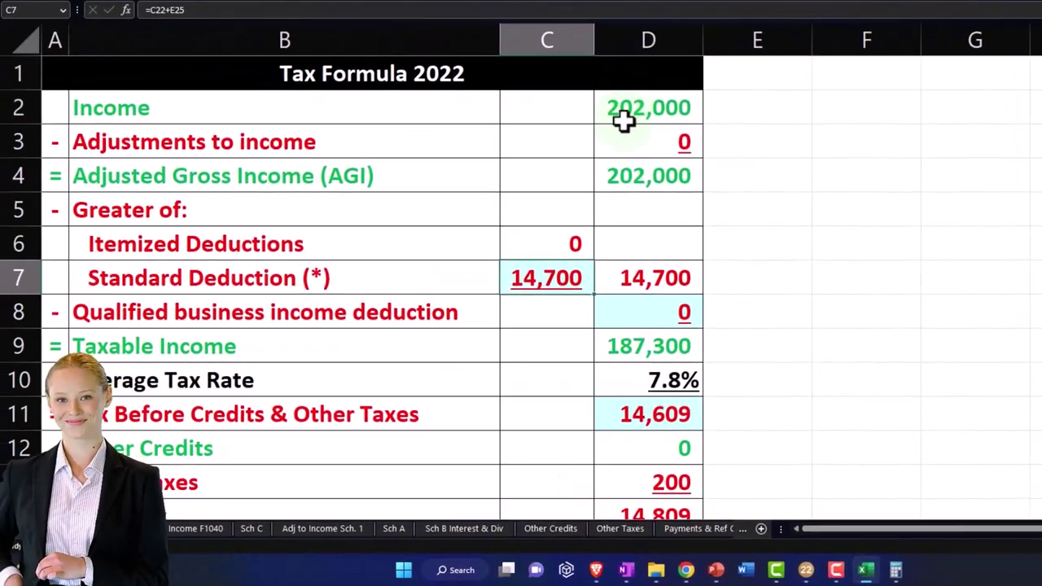
click(202, 526)
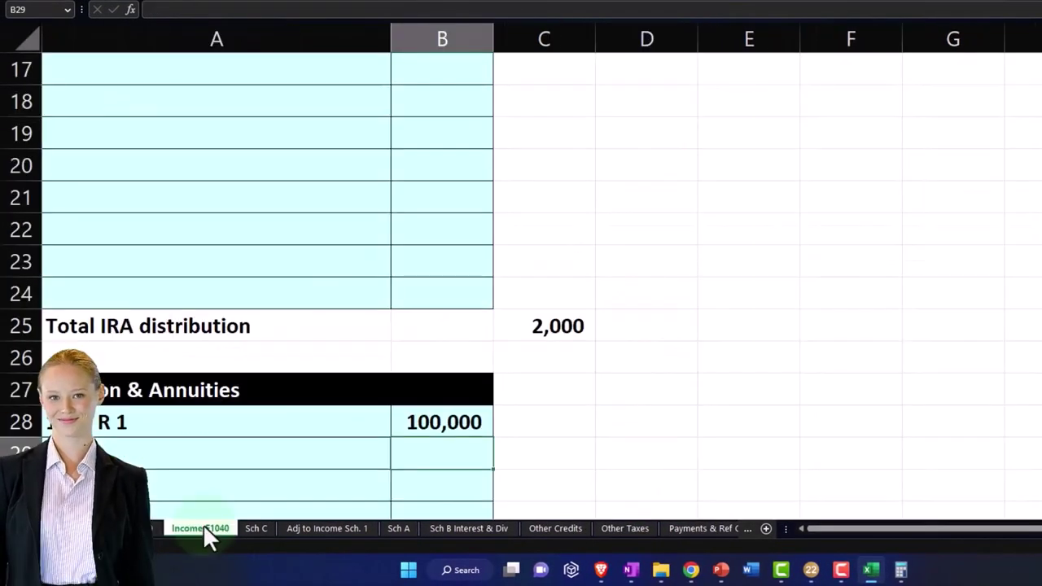
scroll(342, 408, up, 5)
scroll(342, 409, up, 1)
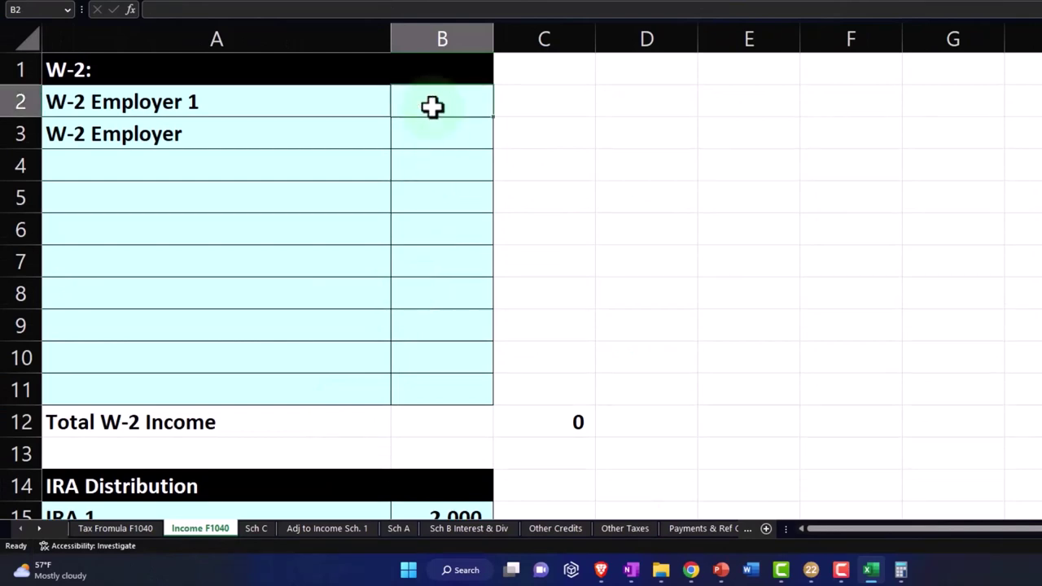
click(120, 529)
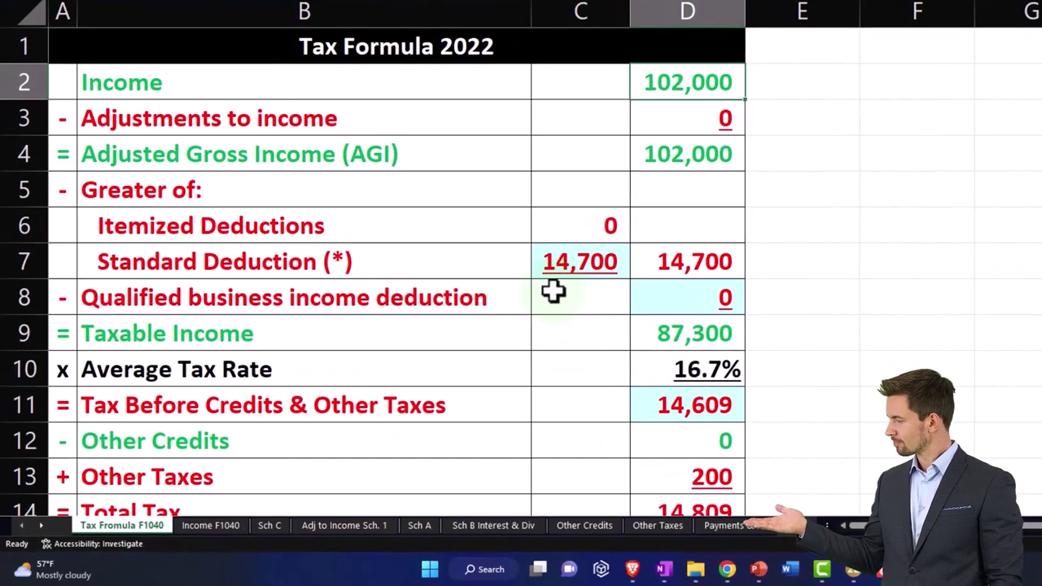
Step: Look up the tax on Form 1040 page 2 in Lacerte and enter 14,829 as Tax Before Credits & Other Taxes in Excel
click(660, 335)
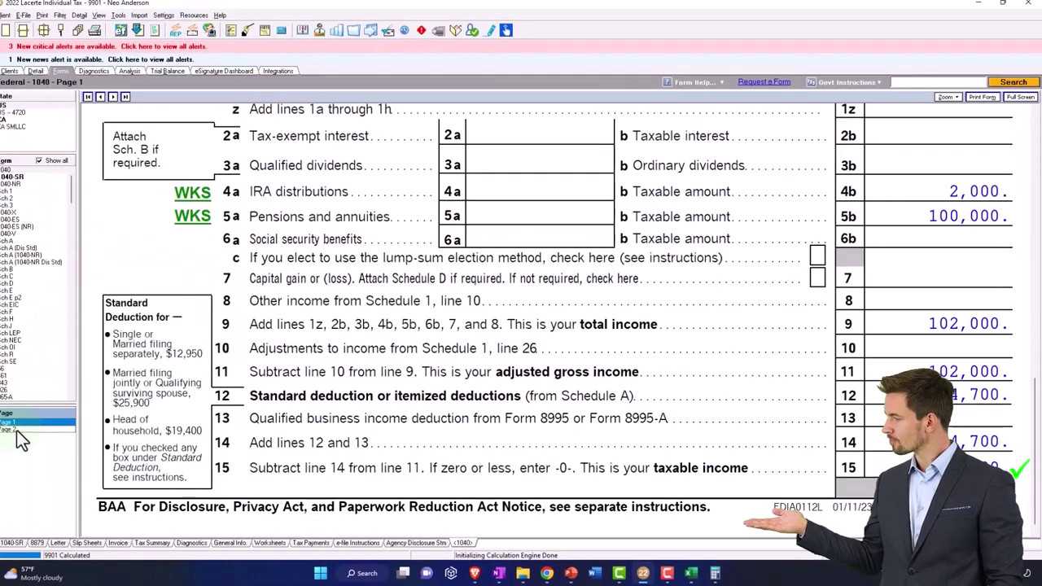
scroll(727, 296, down, 5)
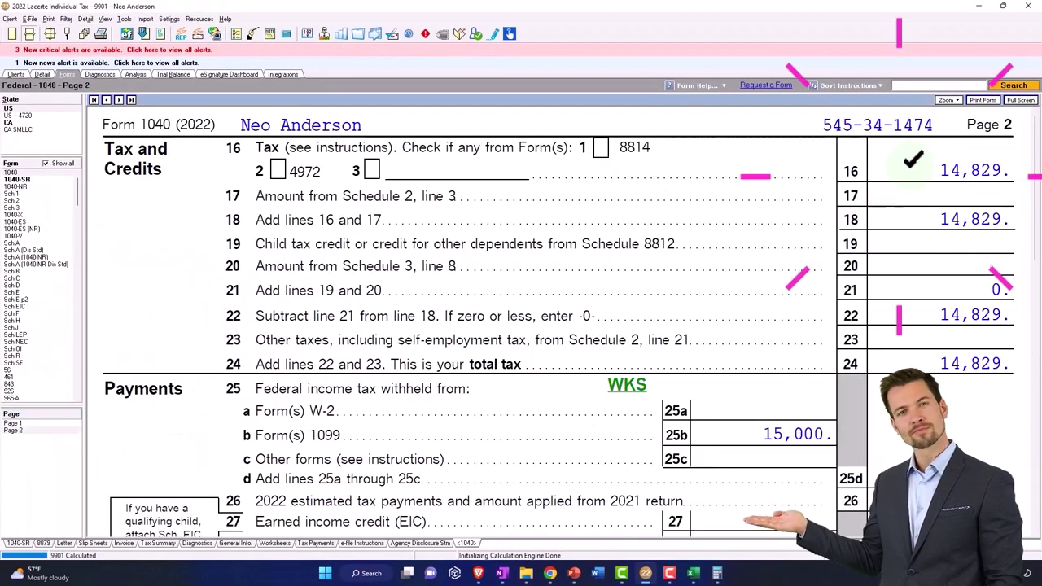
click(693, 574)
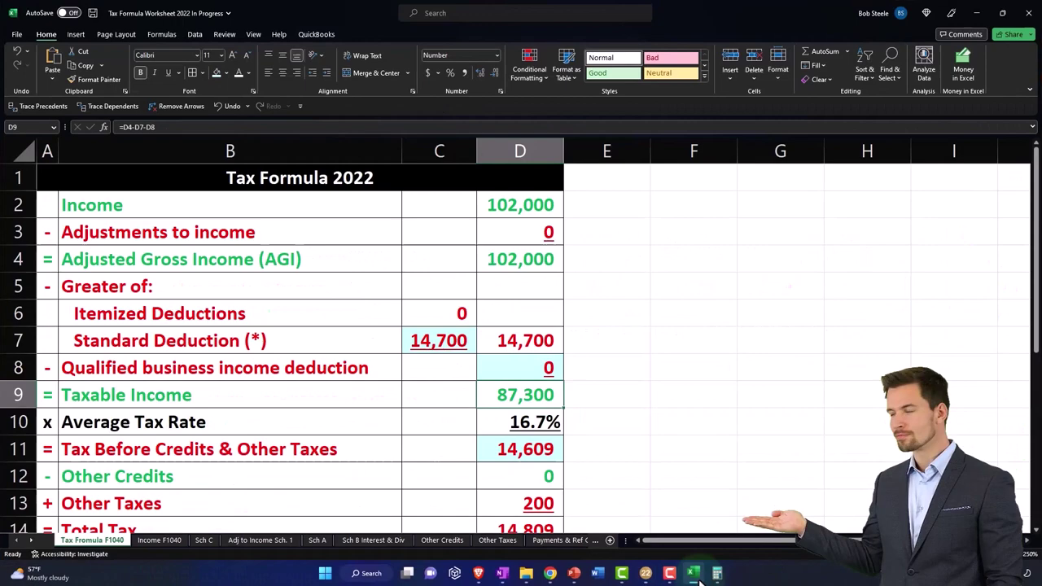
text(14)
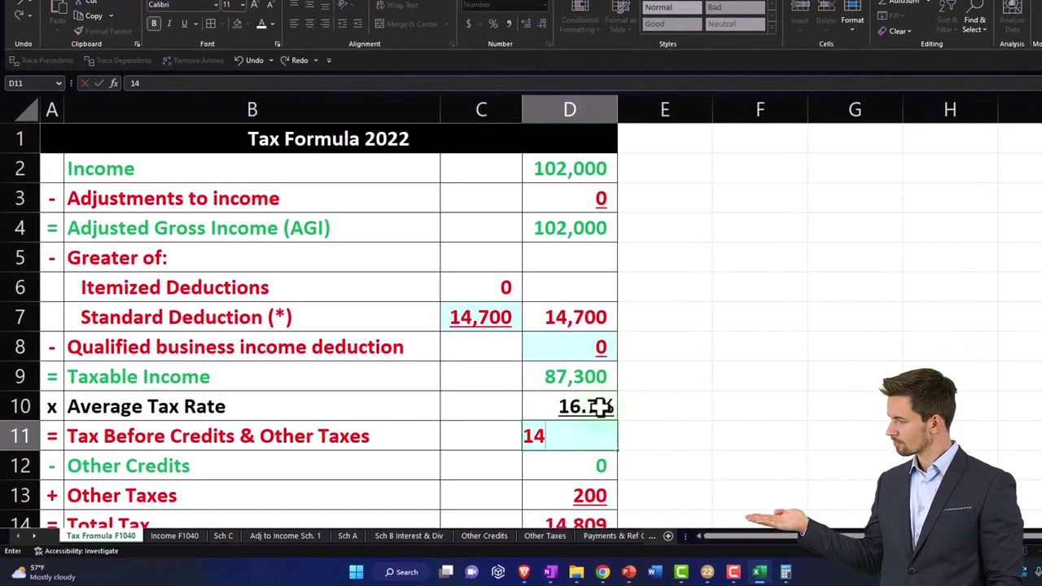
text(,829)
key(Return)
Step: In the Other Taxes sheet, set the added tax on IRA 1 to 0 and return to the Tax Formula sheet
scroll(677, 437, down, 1)
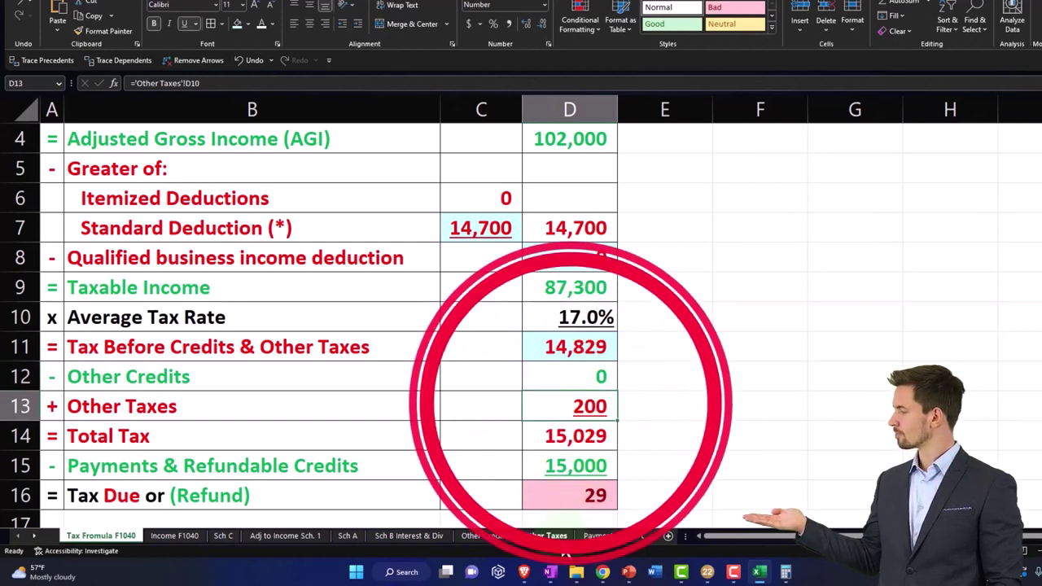
click(558, 537)
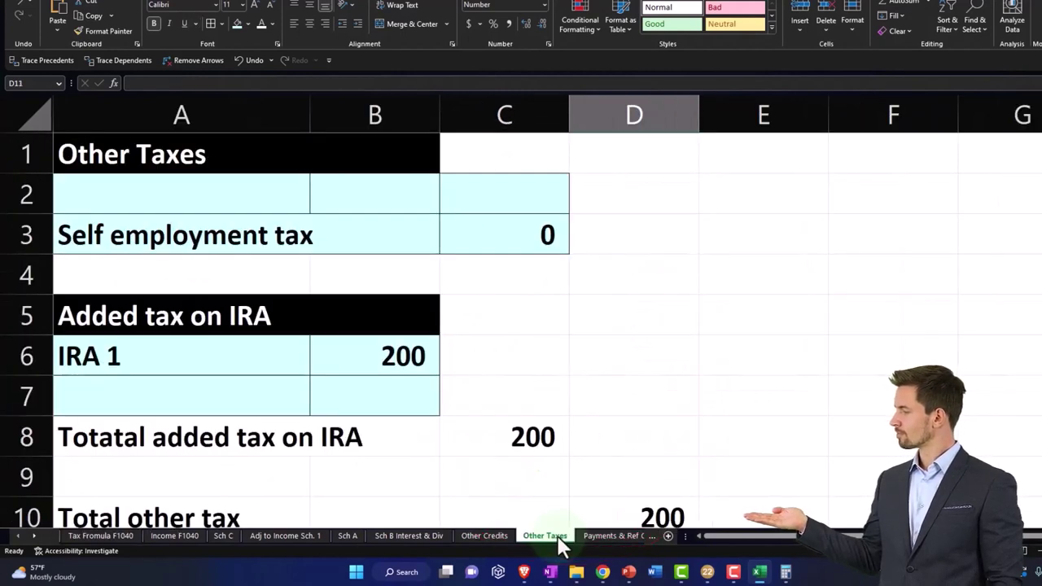
click(397, 359)
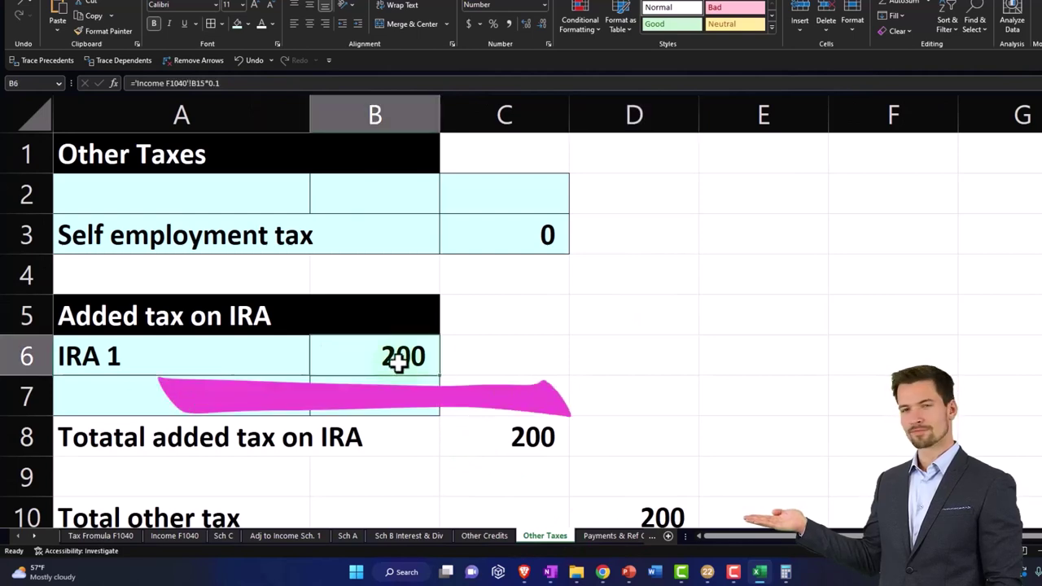
text(0)
key(Return)
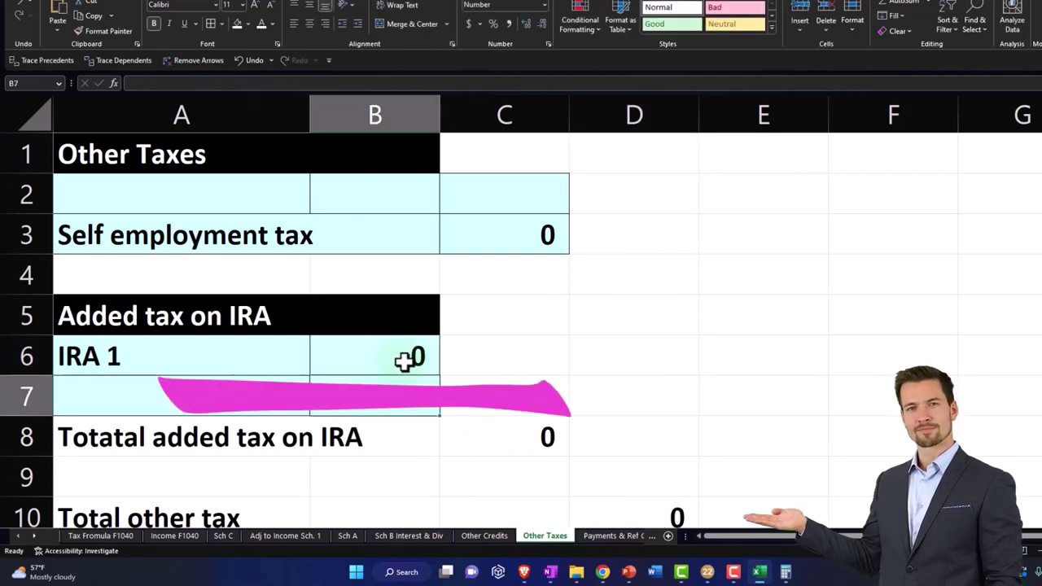
click(90, 534)
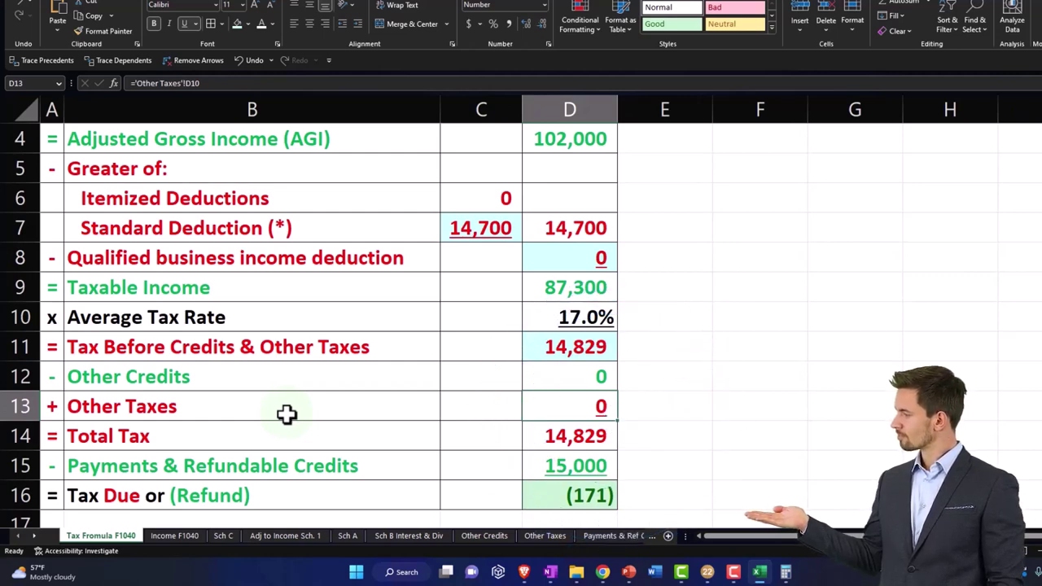
Step: Switch to Lacerte and check the payments and refund lines on Form 1040 page 2 against the worksheet
click(760, 573)
scroll(774, 402, down, 5)
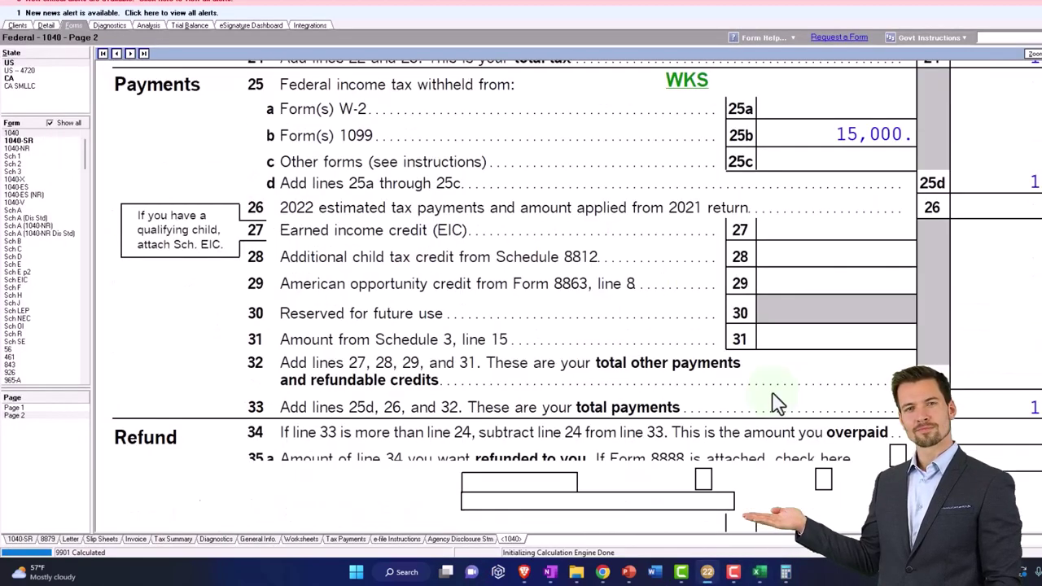
scroll(775, 402, down, 2)
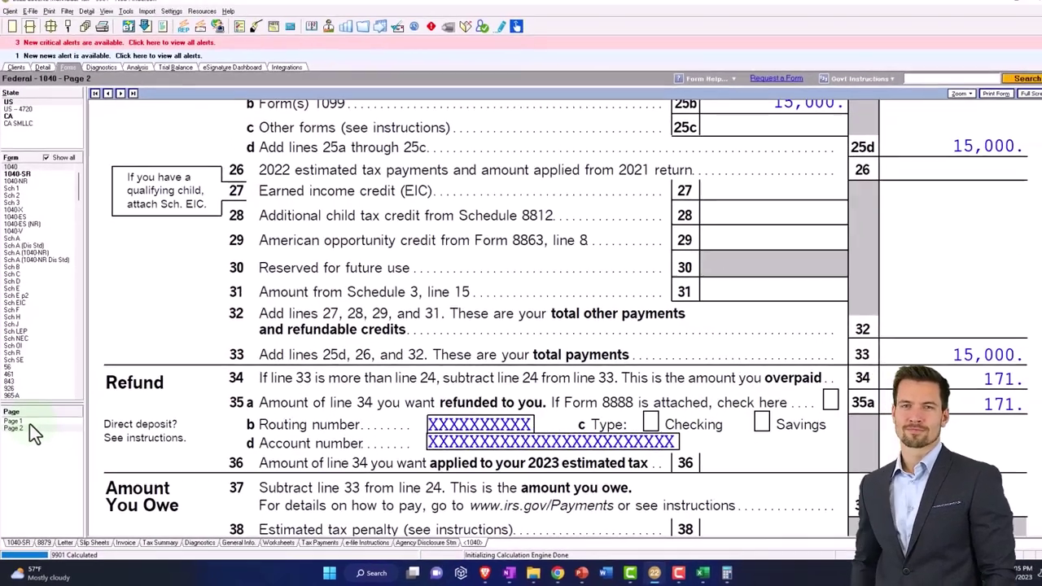
Step: Review Form 1040 page 1 from the filing status down through dependents and income to taxable income
click(24, 408)
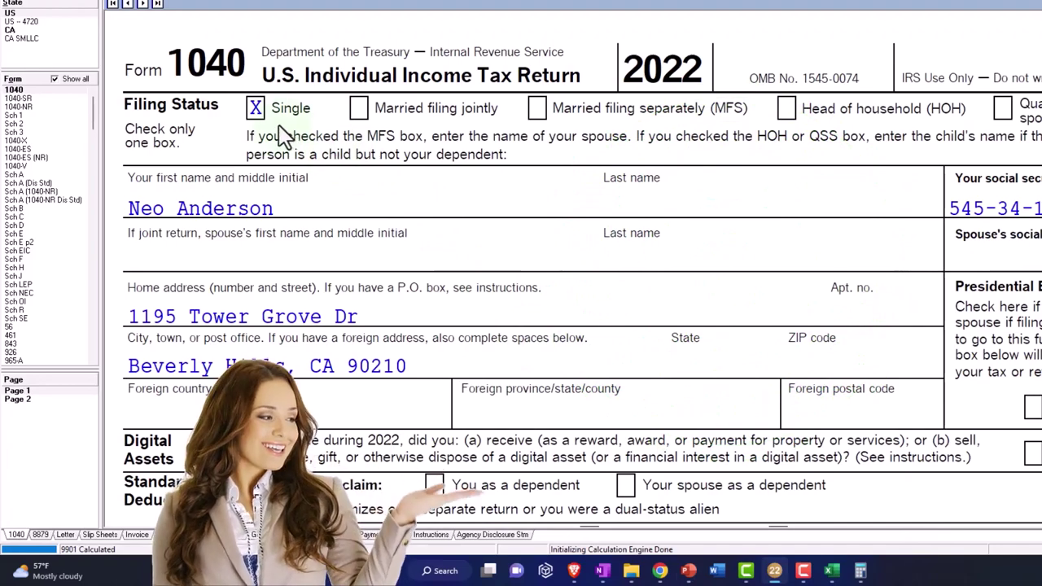
scroll(358, 224, down, 10)
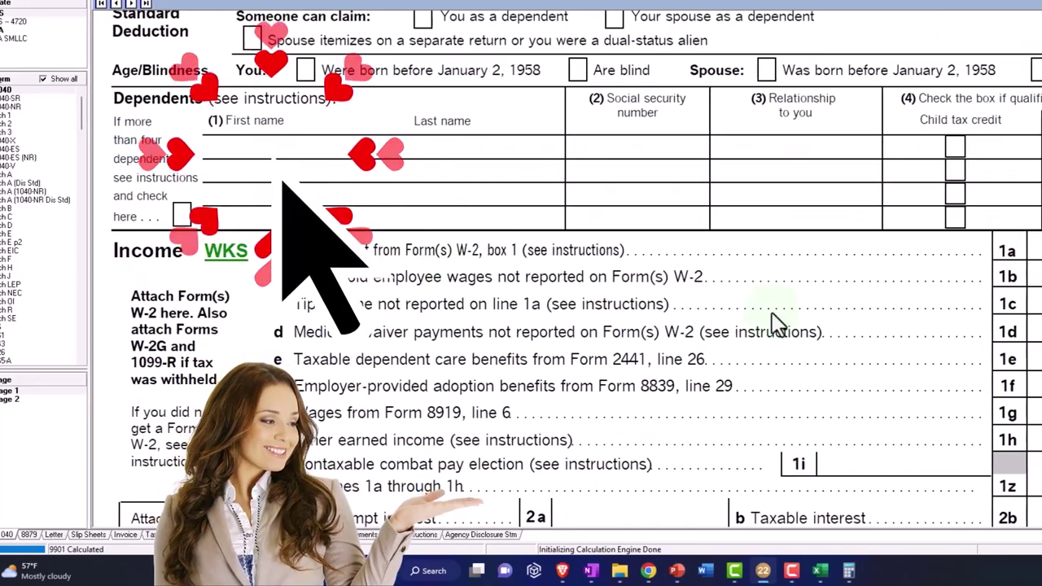
scroll(828, 273, down, 5)
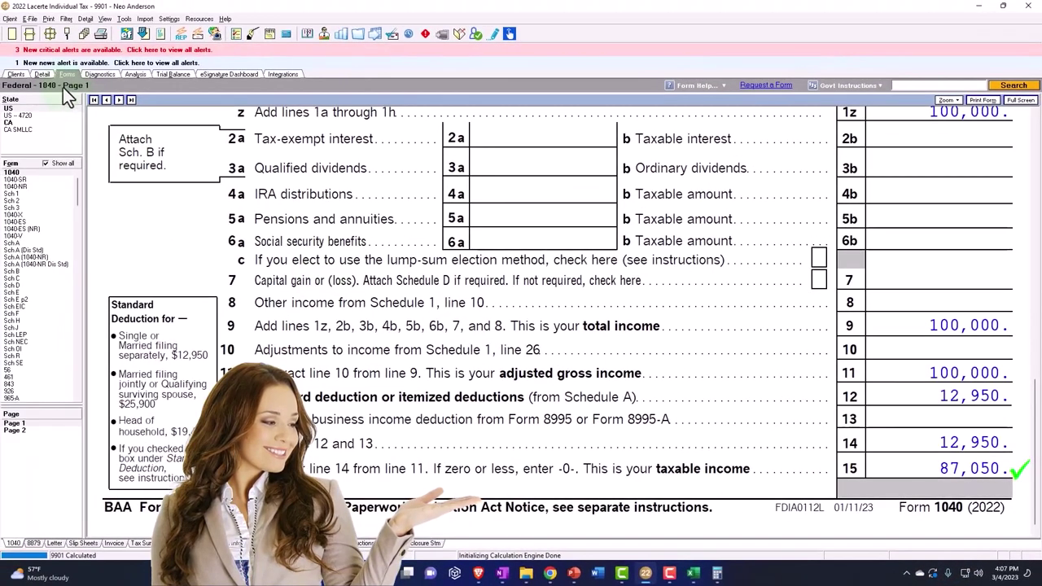
Step: Open the Pensions, IRAs (1099-R) income input and add a distribution with 1099 R as the payer name
click(45, 77)
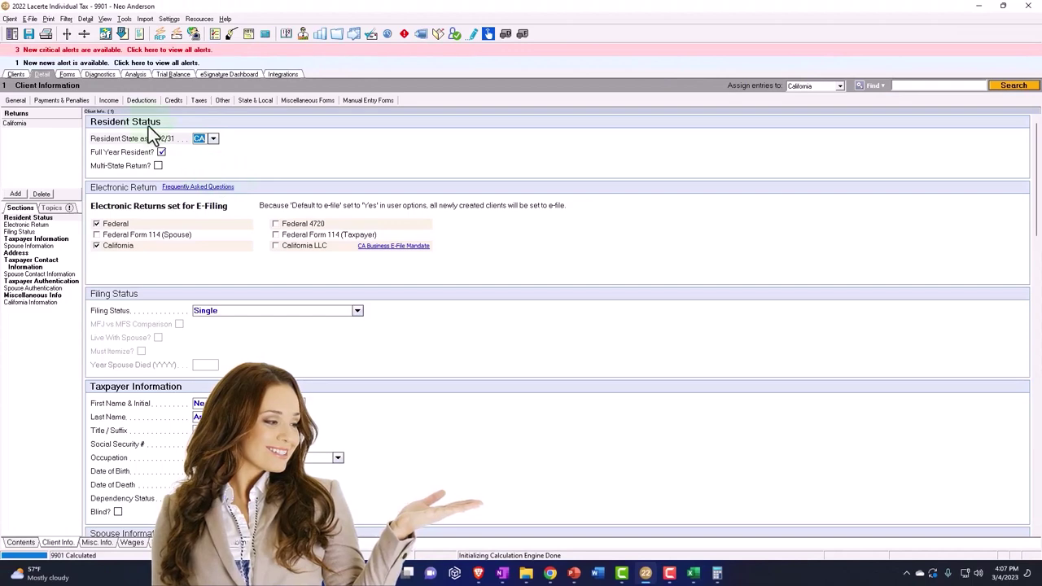
click(110, 102)
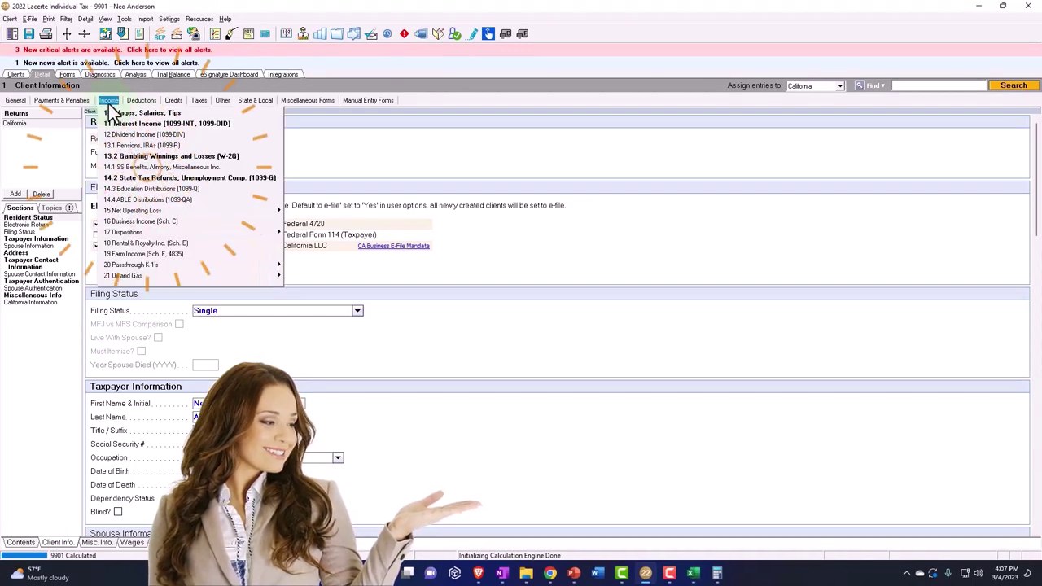
click(126, 146)
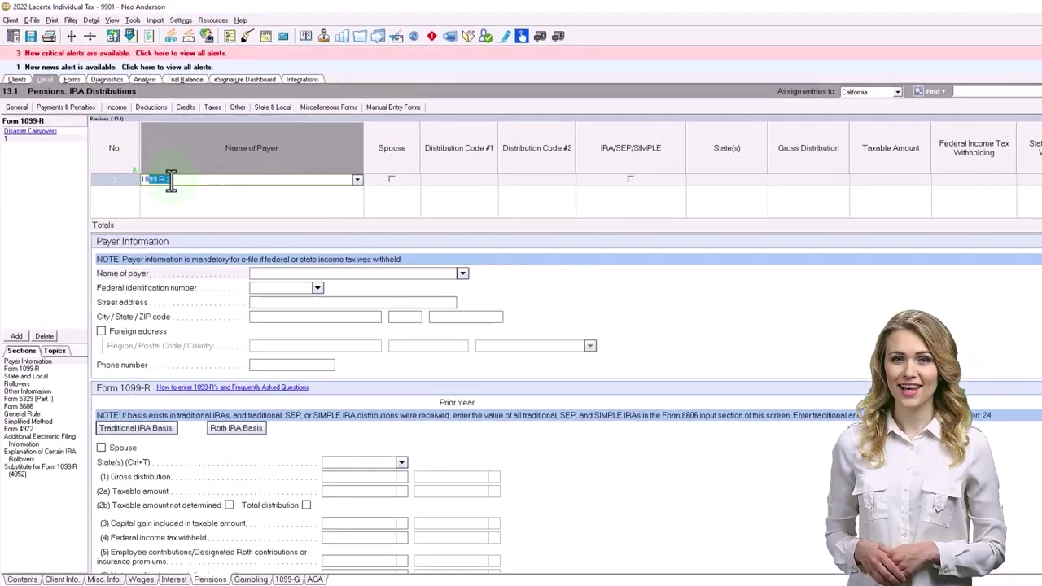
click(160, 169)
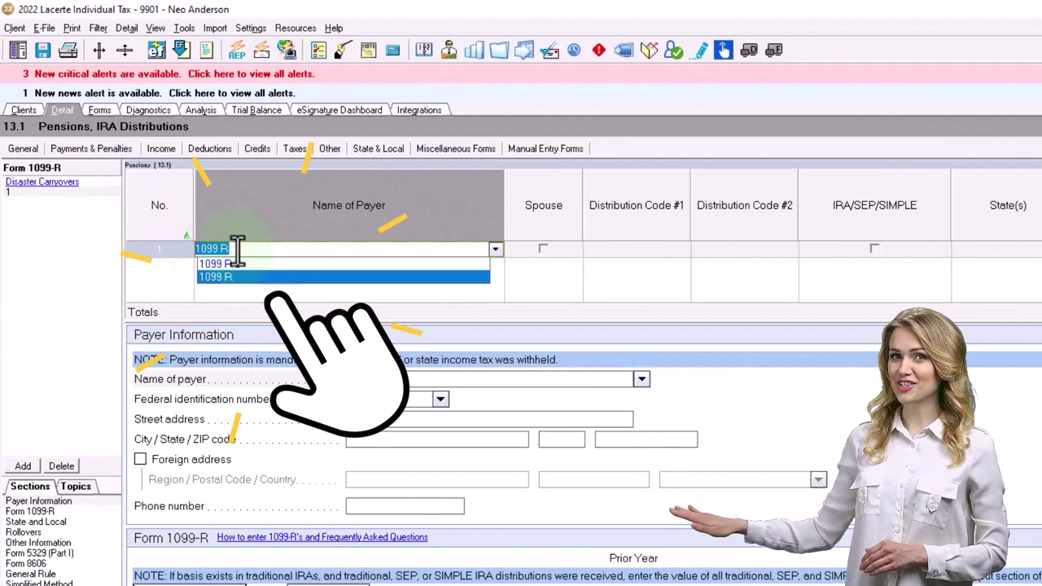
key(Tab)
key(Tab)
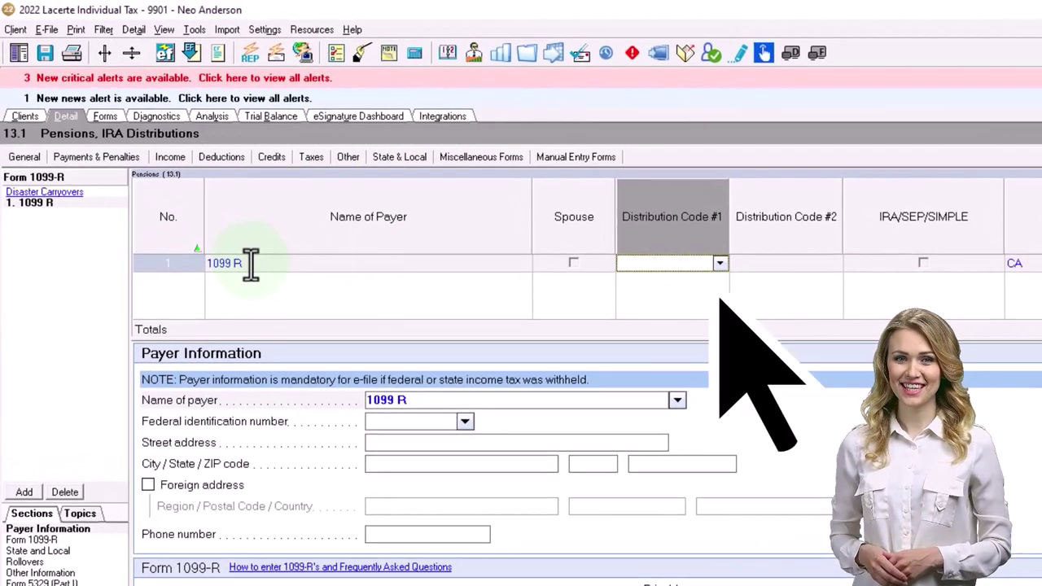
Step: Set the distribution code #1 to 1 (early distribution, no known exception), with gross distribution and taxable amount of 35,000
text(1)
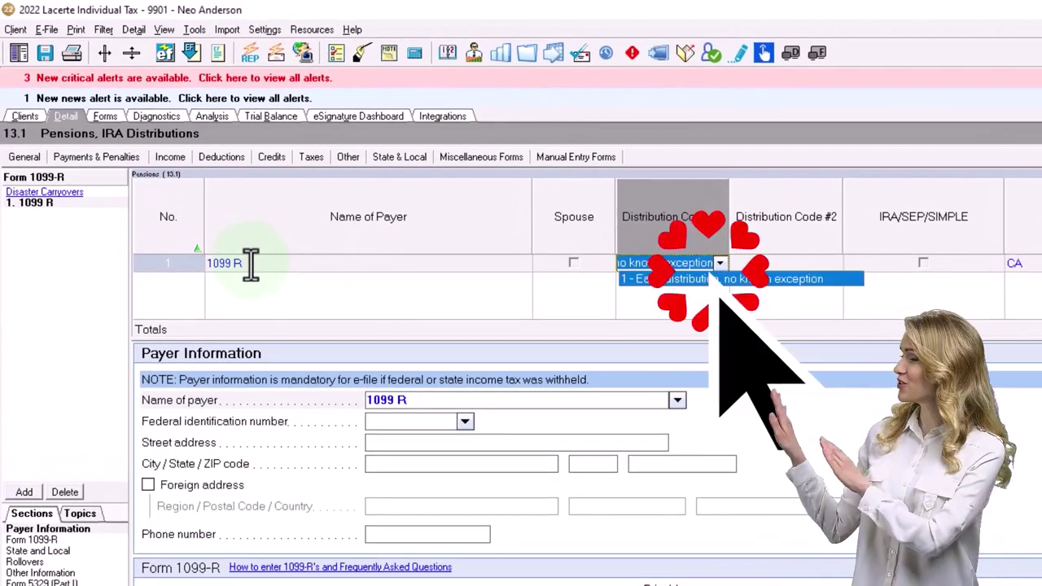
key(Tab)
key(Tab)
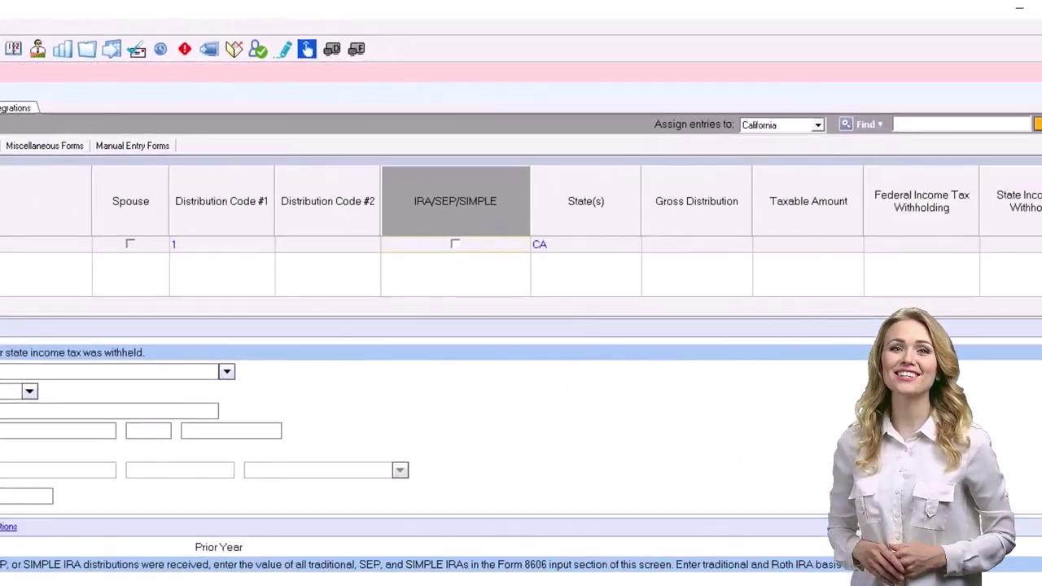
key(Tab)
key(Tab)
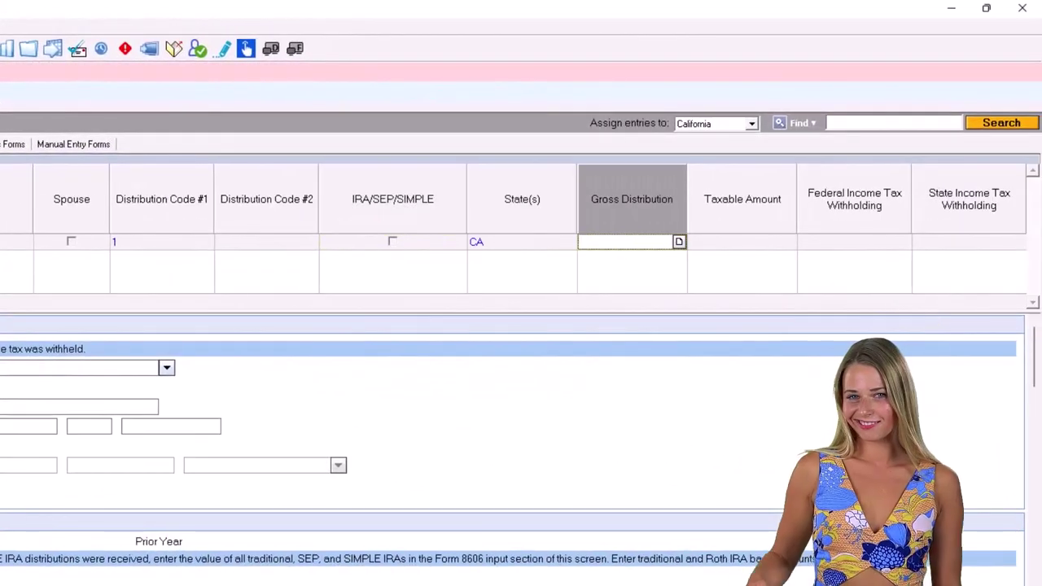
key(Tab)
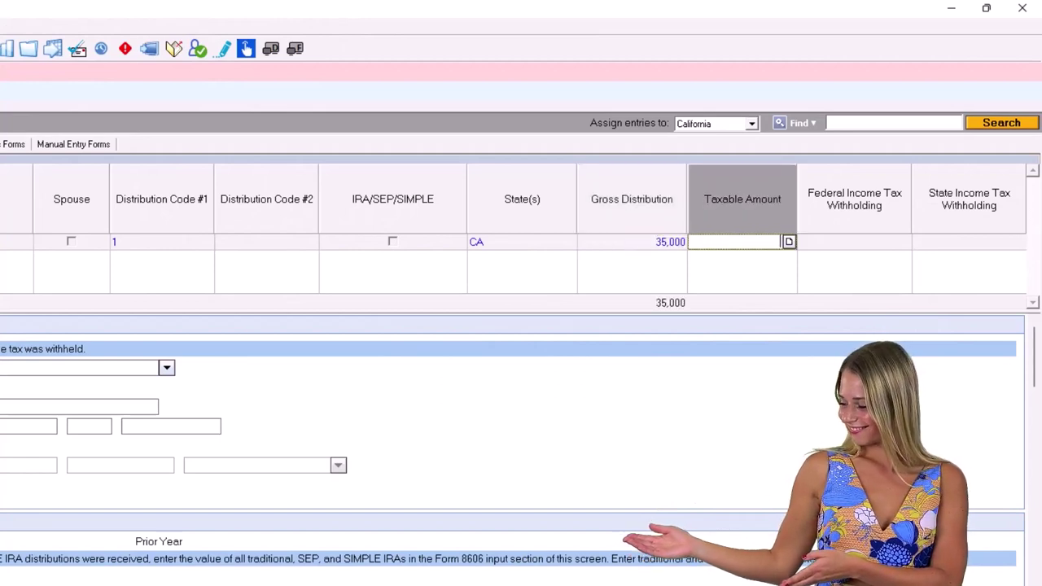
text(35000)
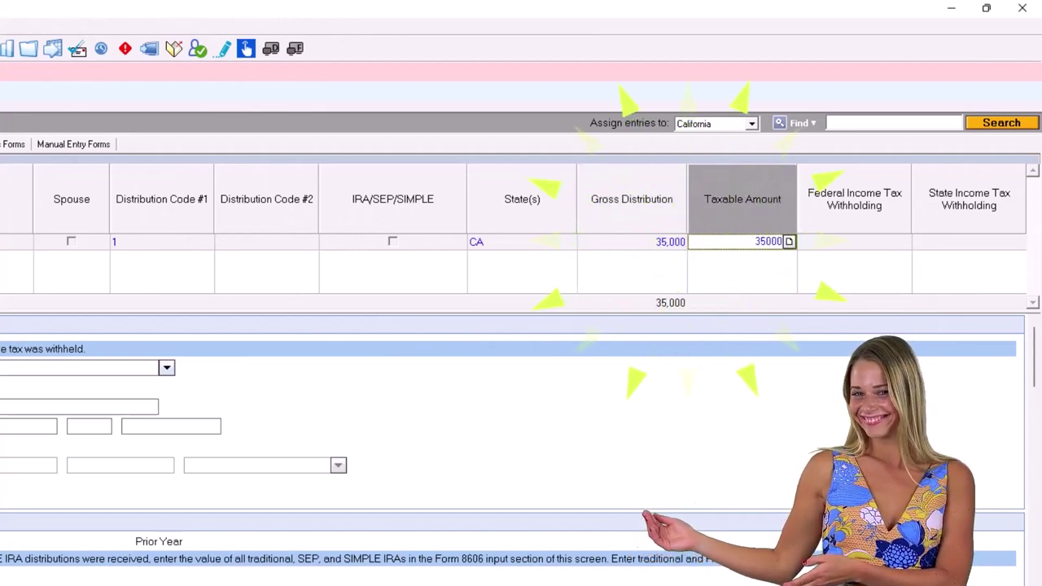
key(Tab)
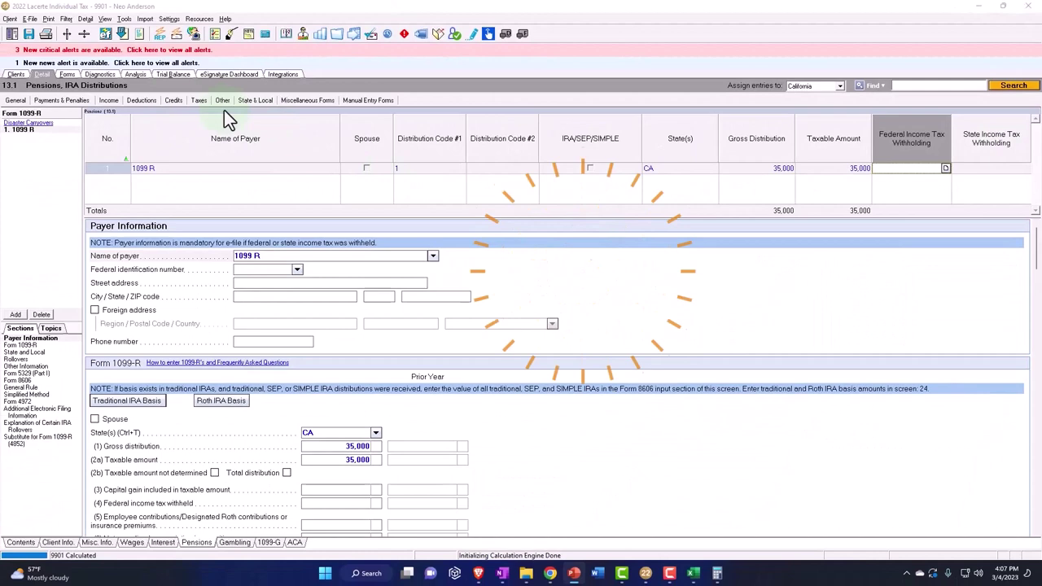
Step: Review the wages, pension, total income and taxable income lines on Form 1040 page 1
click(67, 74)
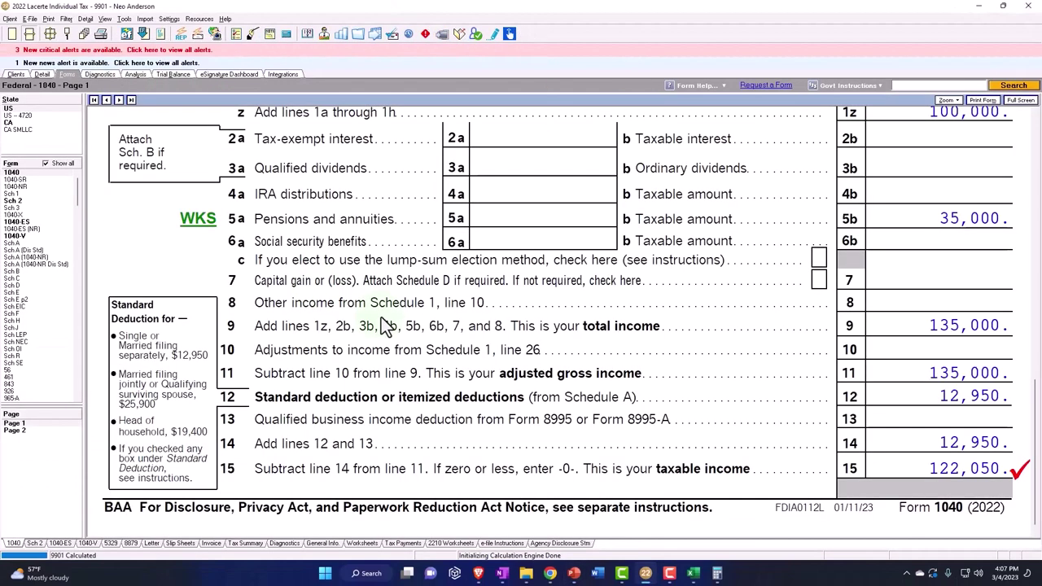
scroll(649, 366, up, 2)
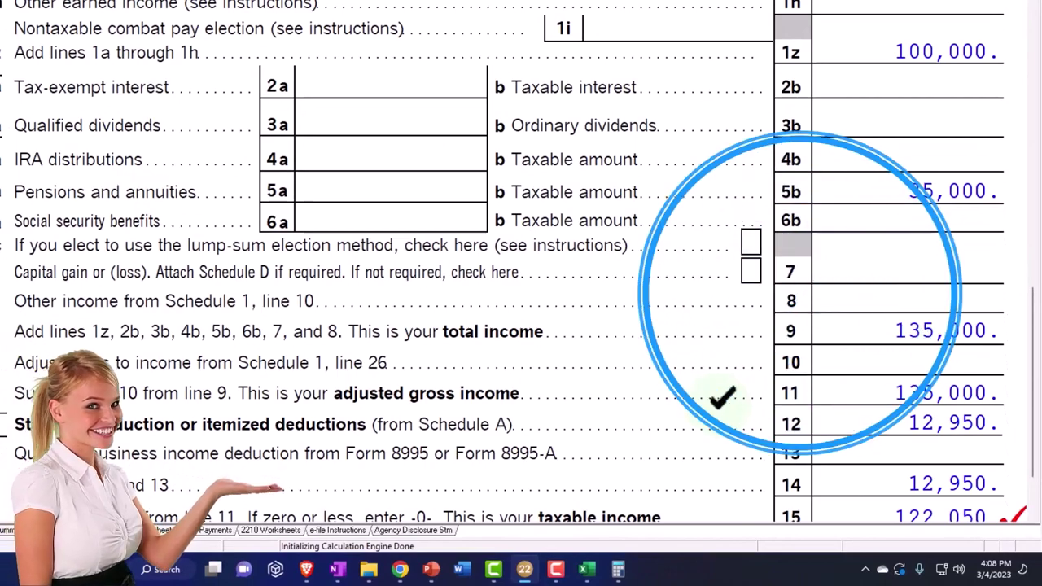
scroll(753, 342, up, 5)
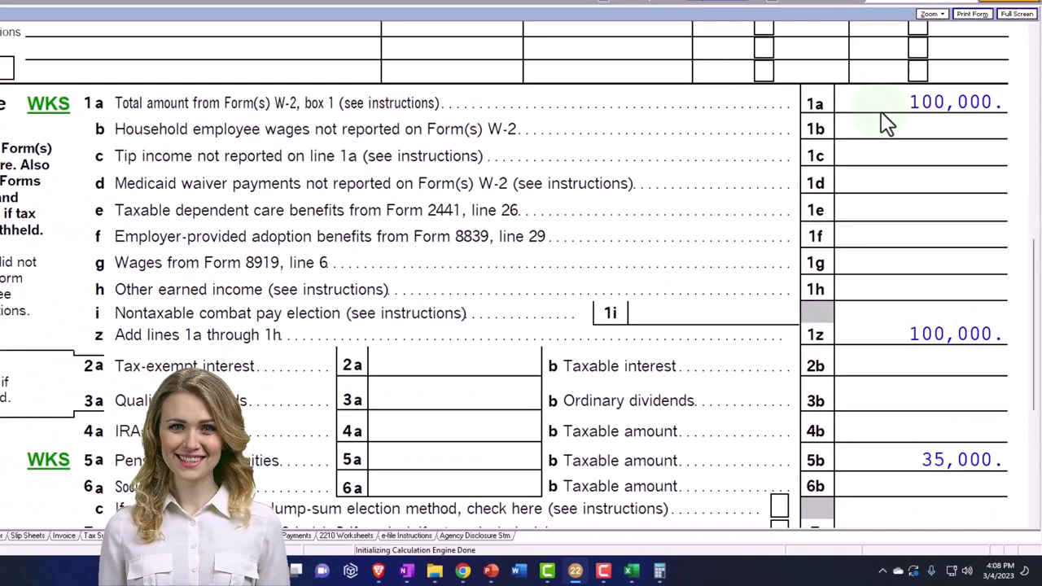
Step: Switch to the Excel worksheet and set the 1099 R 1 amount under Pension & Annuities to 35,000 on the Income F1040 sheet
scroll(858, 359, down, 2)
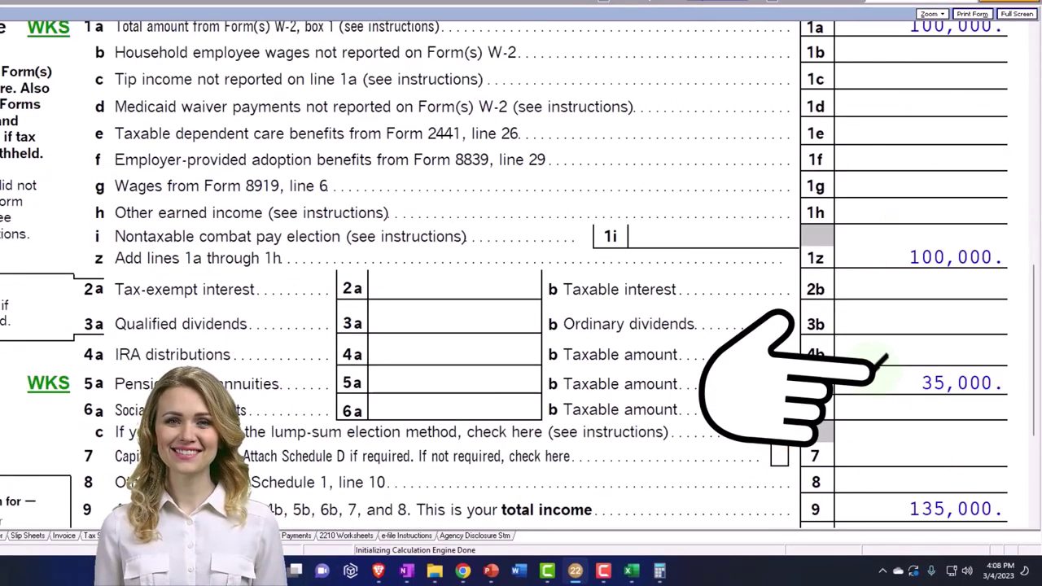
scroll(879, 362, down, 2)
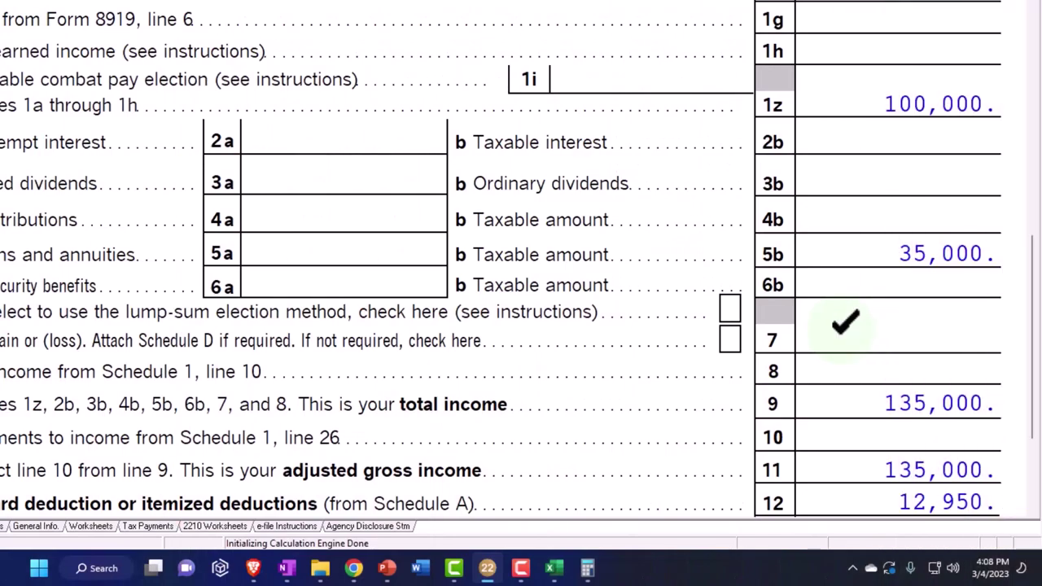
scroll(521, 261, down, 2)
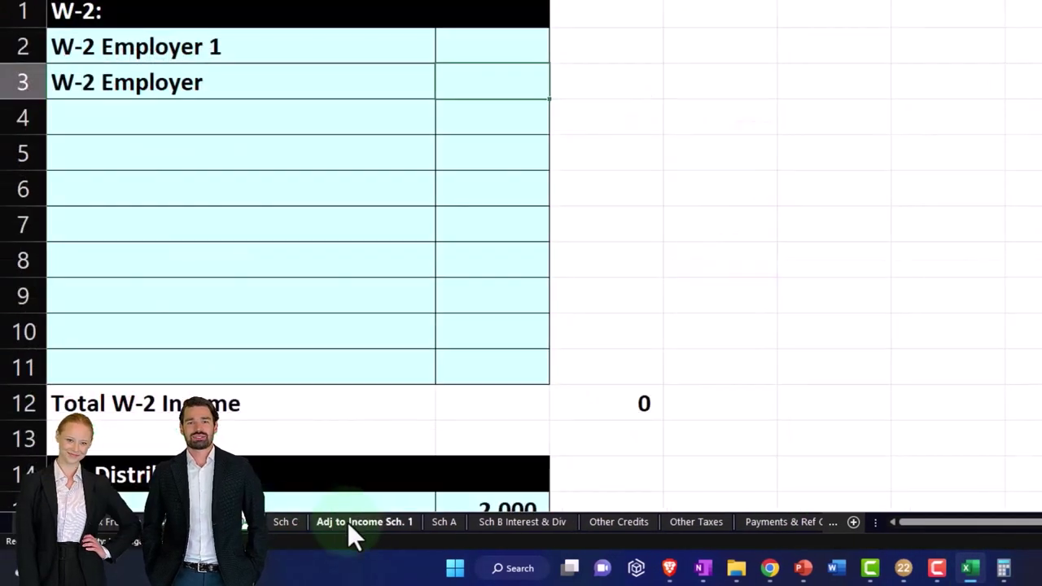
click(348, 522)
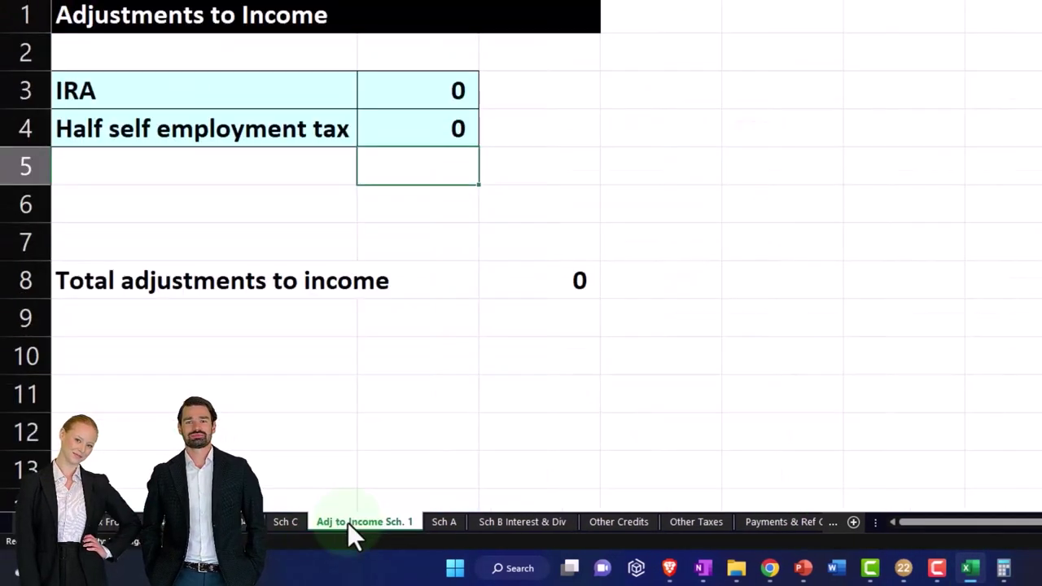
click(244, 521)
scroll(353, 380, down, 6)
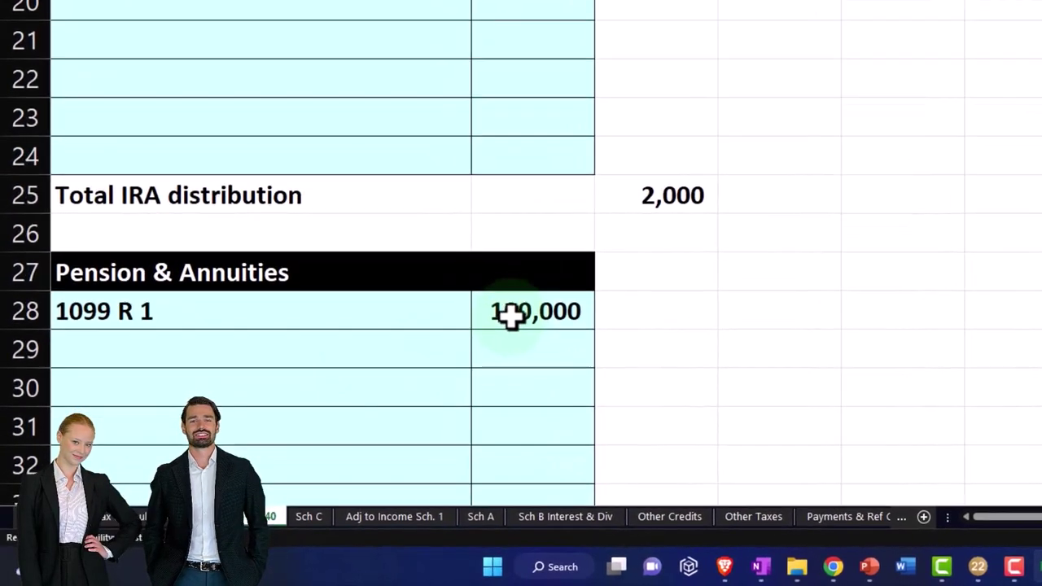
click(511, 318)
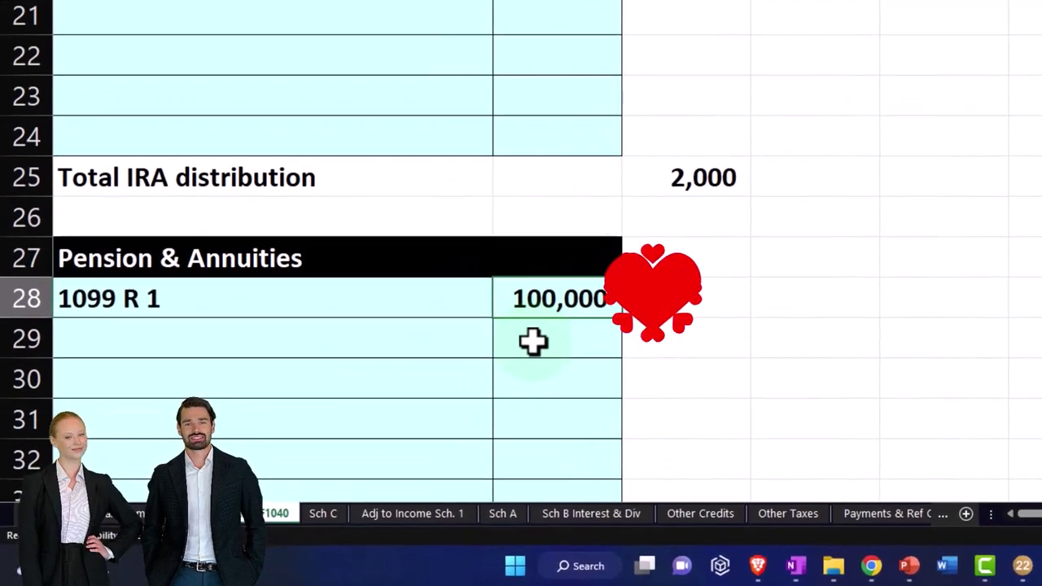
text(35000)
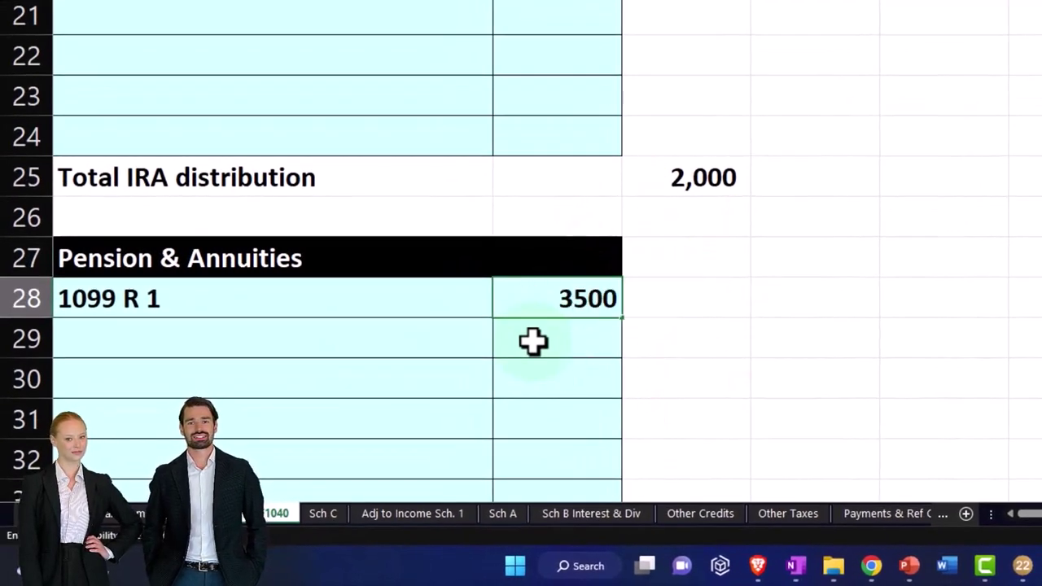
key(Return)
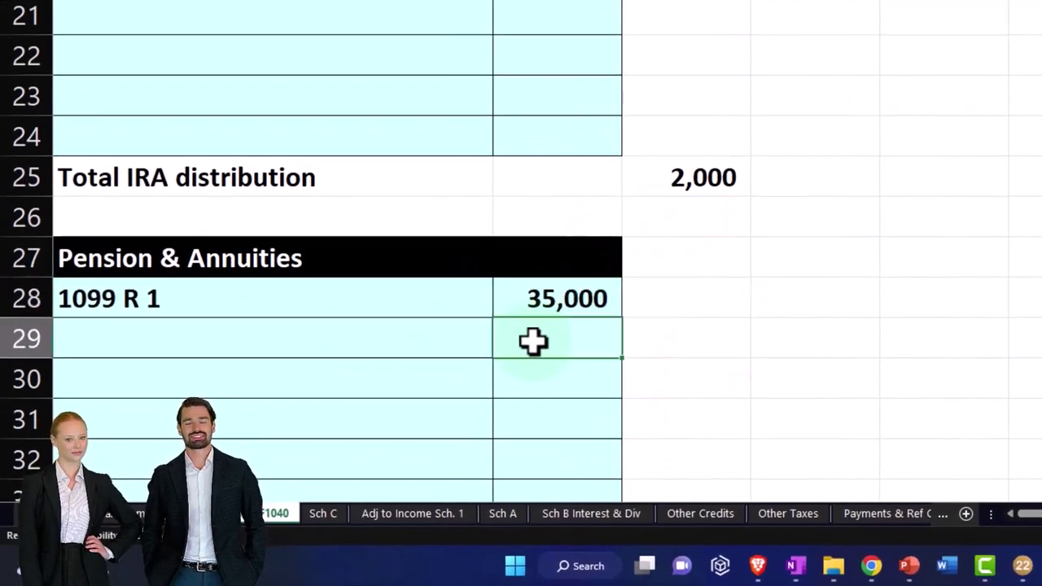
Step: Clear the IRA 1 distribution amount and enter 100,000 as the W-2 Employer 1 income
scroll(532, 342, up, 3)
click(530, 141)
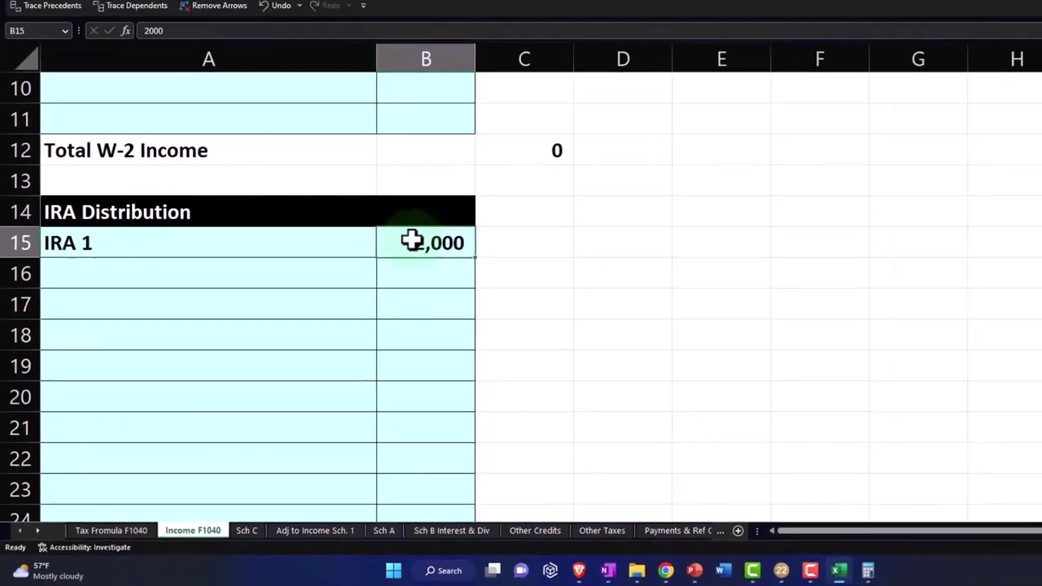
key(Delete)
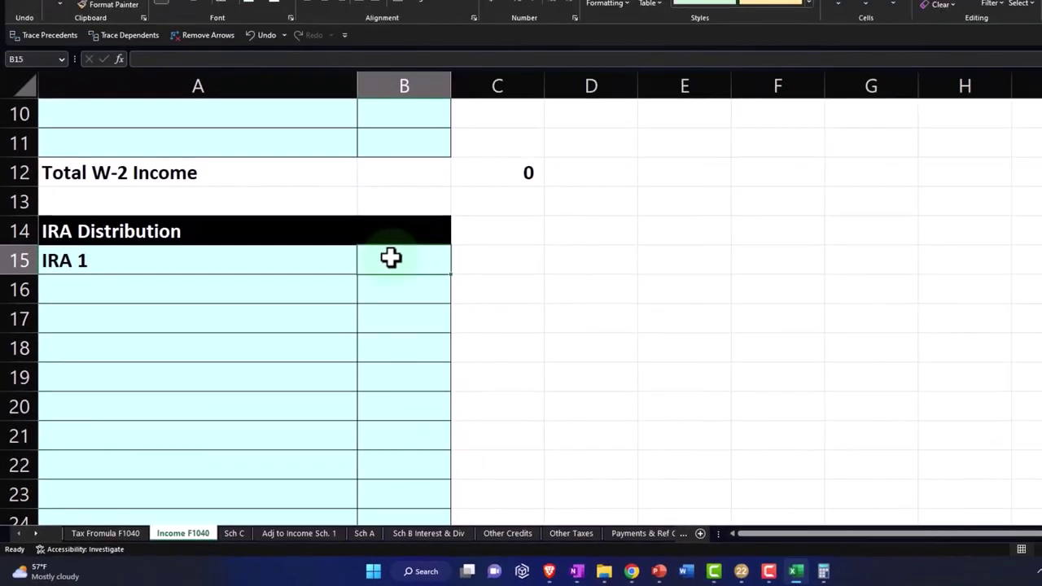
scroll(412, 240, up, 3)
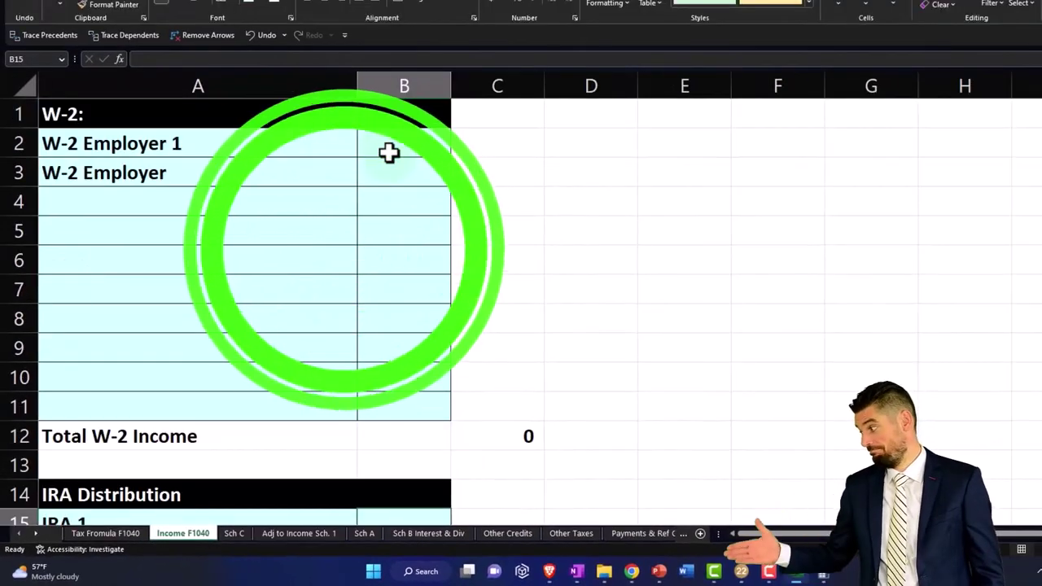
click(388, 153)
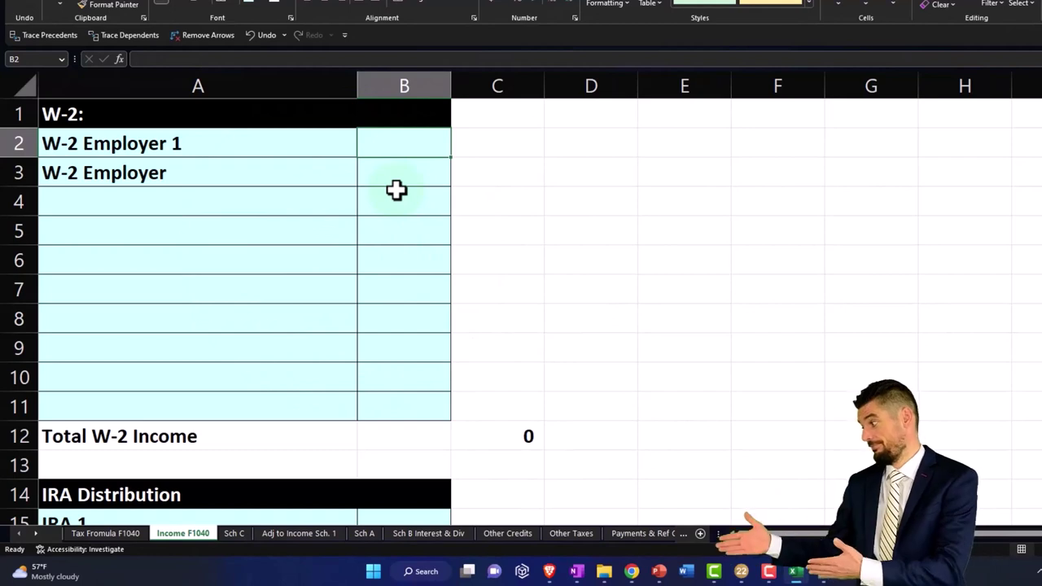
text(100,000)
key(Return)
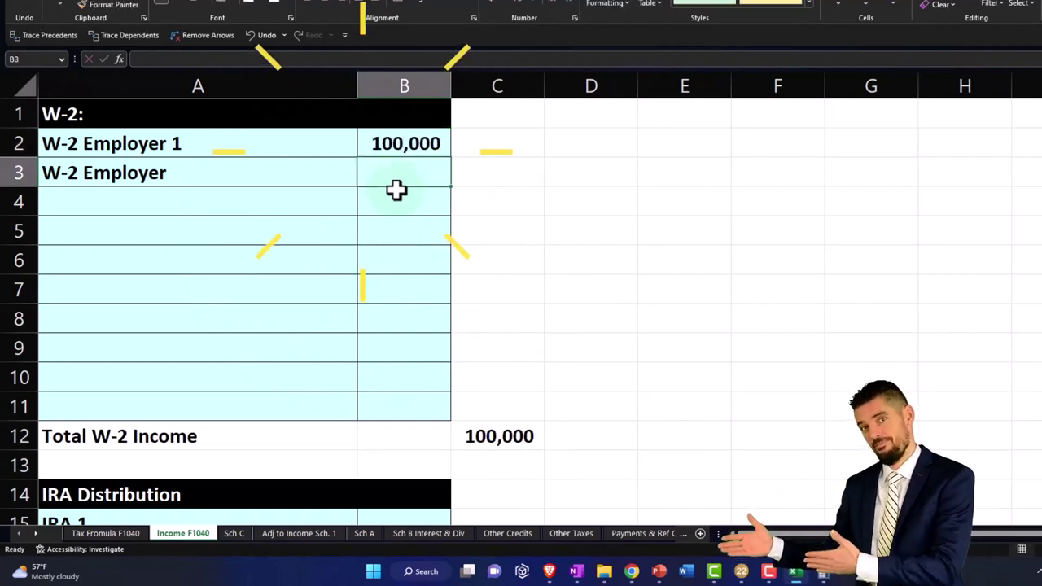
Step: On the Payments & Ref Credits sheet, clear the 1099 R 1 withholding and set the W-2 withholding to 15,000
click(35, 533)
click(559, 534)
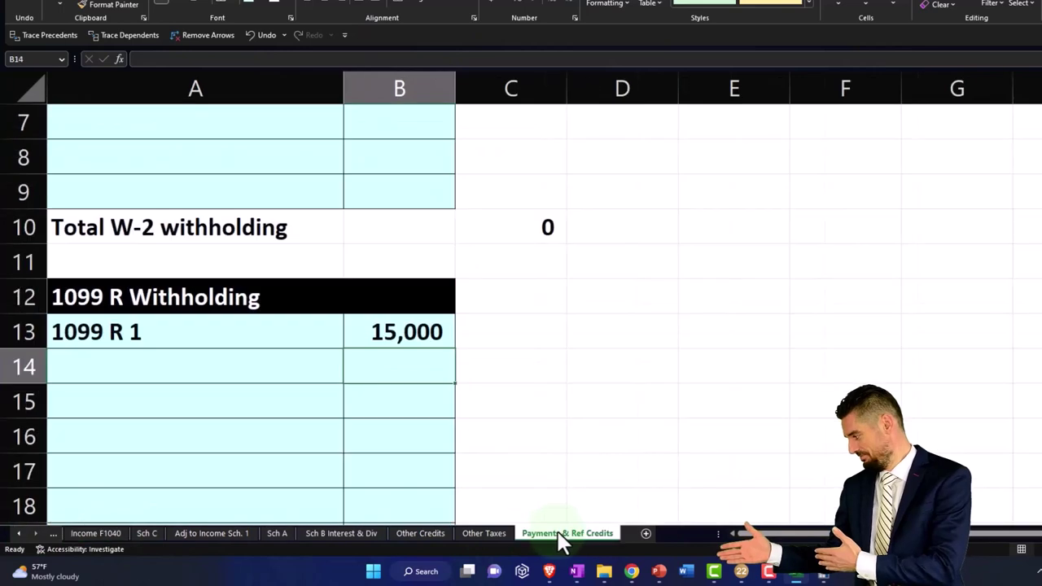
click(417, 338)
scroll(415, 323, up, 2)
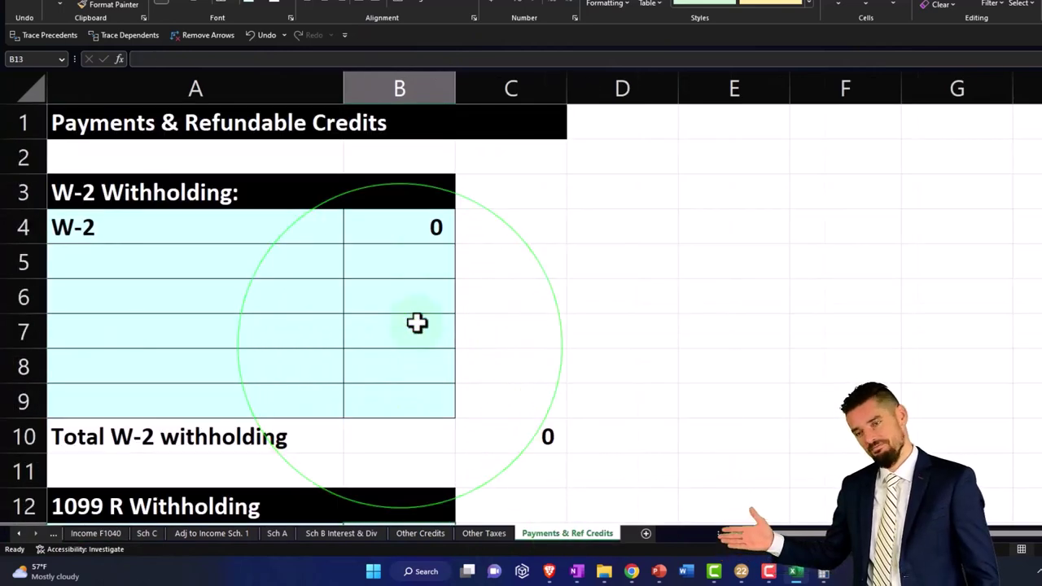
click(417, 227)
text(15000)
key(Return)
Step: On the Tax Formula sheet, link the Standard Deduction cell to the Single amount of 12,950 in the Standard Deductions table
click(71, 532)
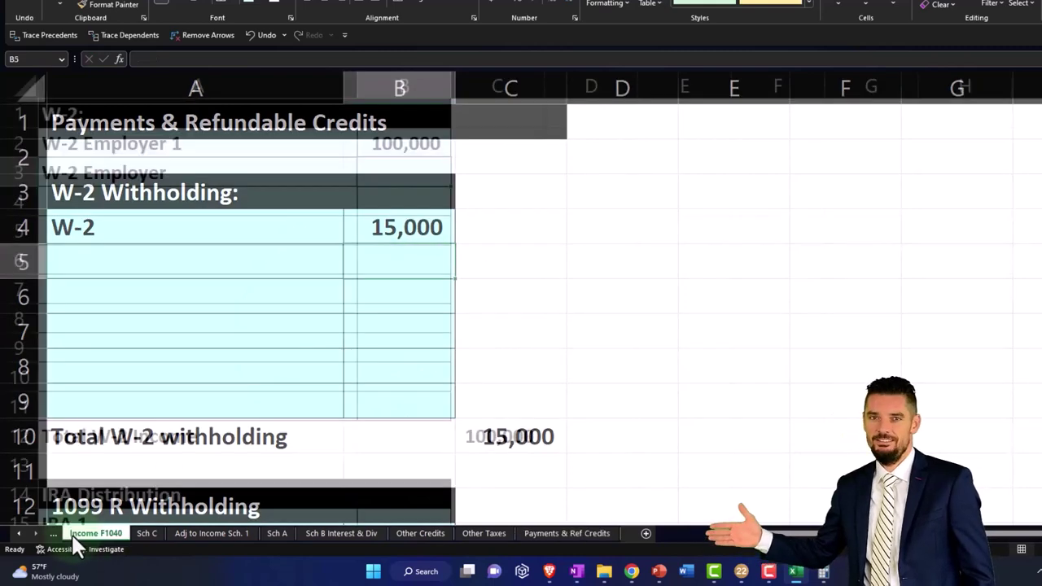
click(19, 532)
click(101, 533)
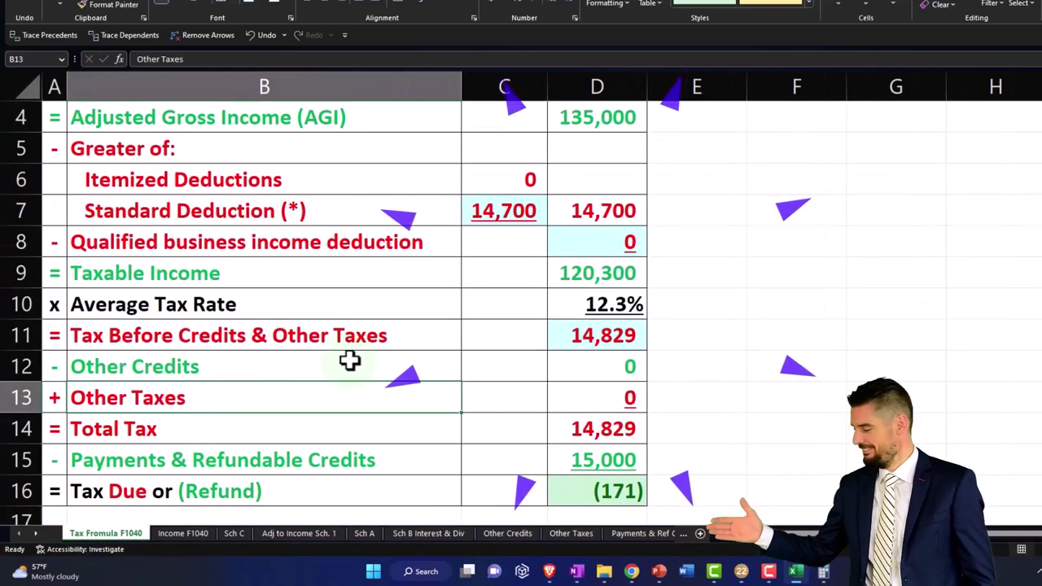
scroll(349, 361, up, 1)
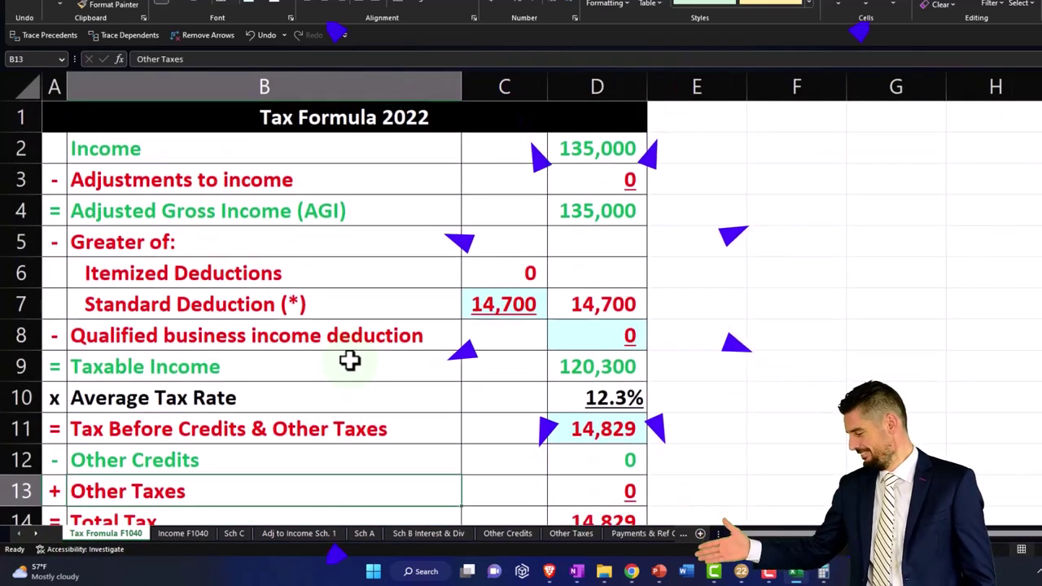
click(528, 306)
text(+)
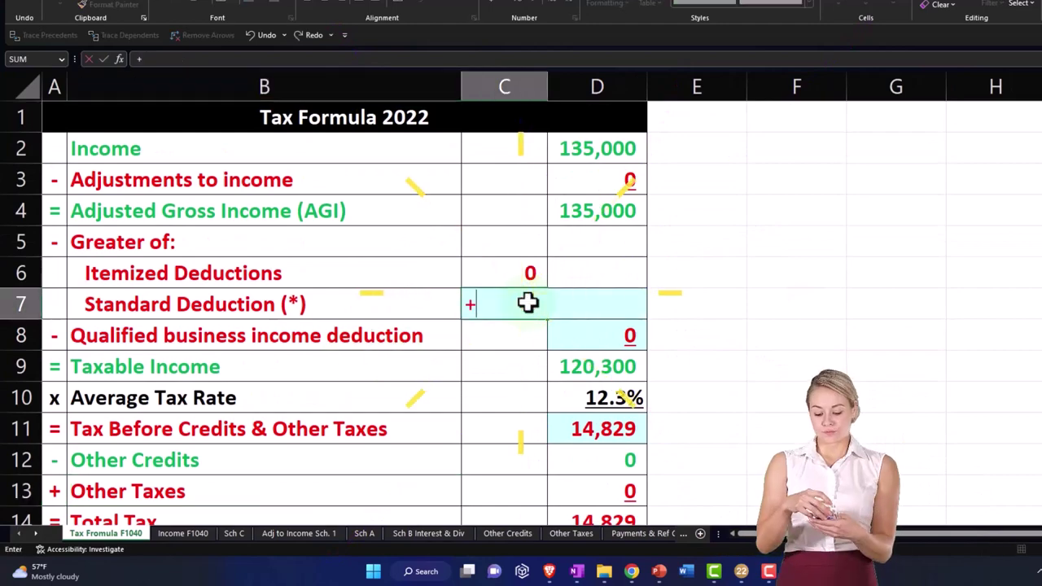
scroll(524, 303, down, 5)
click(521, 304)
key(Return)
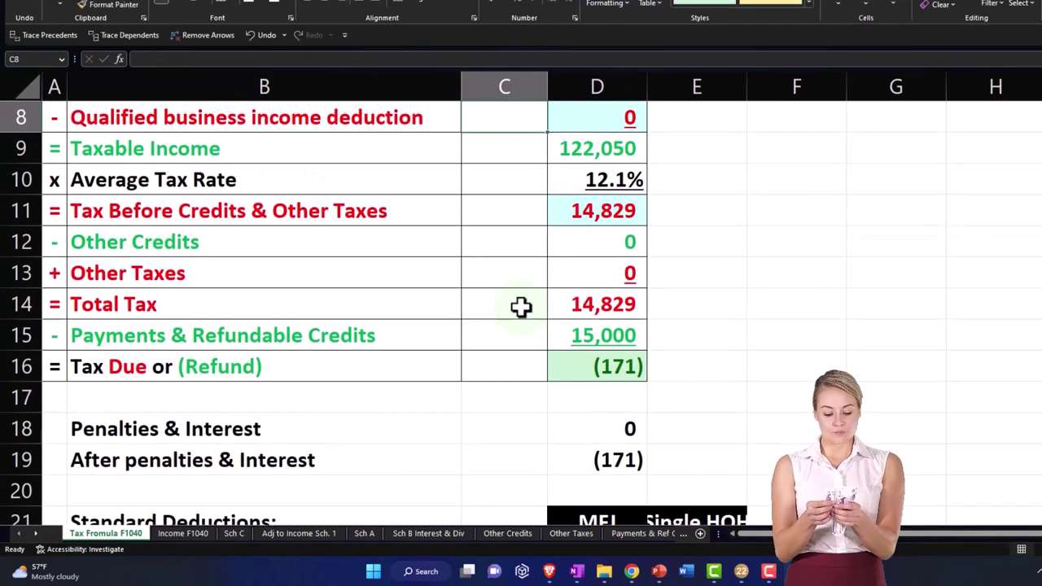
scroll(521, 306, up, 2)
scroll(520, 306, up, 1)
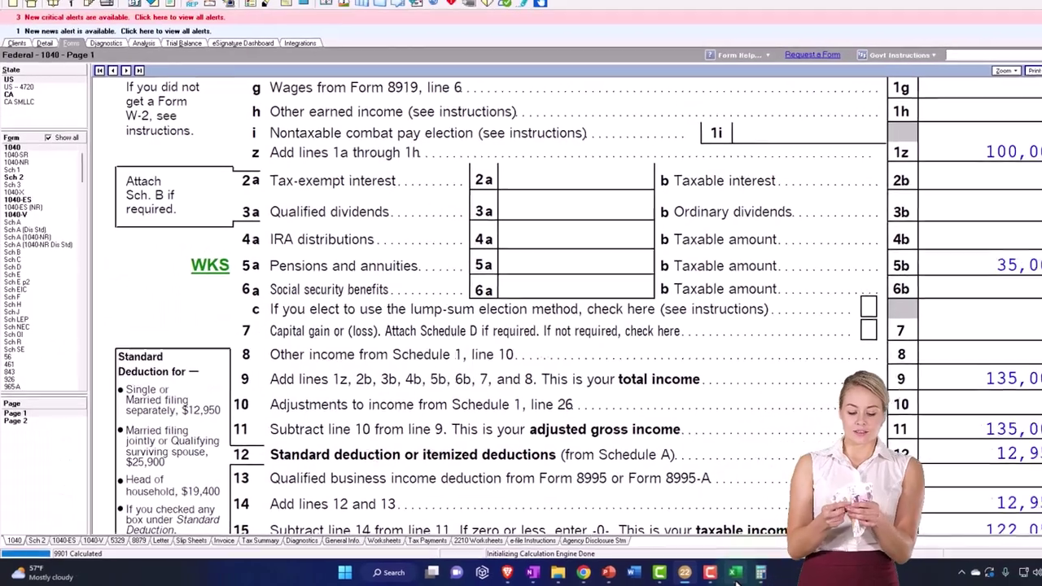
Step: Switch to Lacerte, compare taxable income on Form 1040 page 1, and open page 2 to check the tax lines
scroll(520, 310, down, 3)
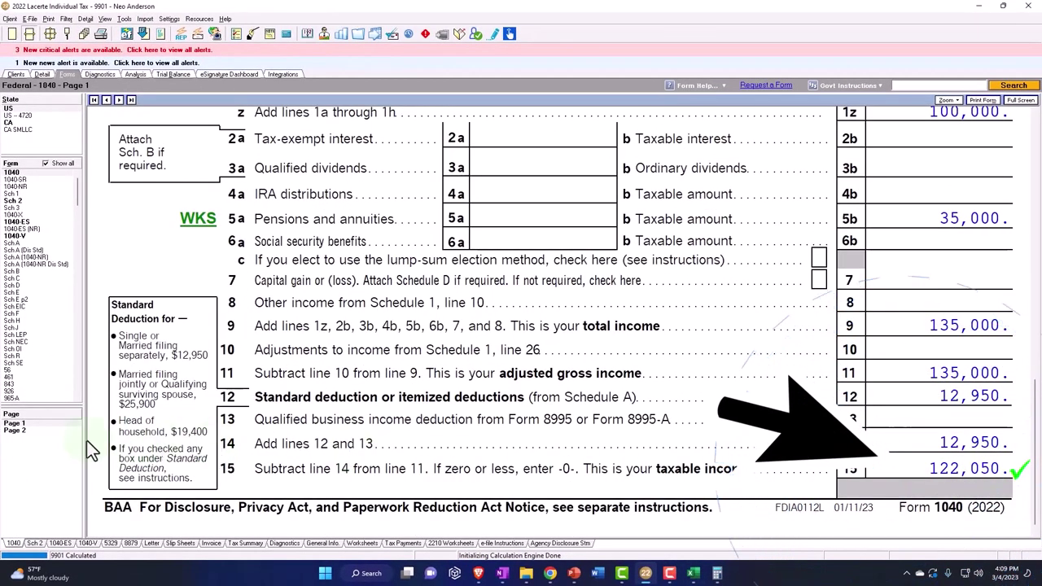
click(37, 424)
click(41, 431)
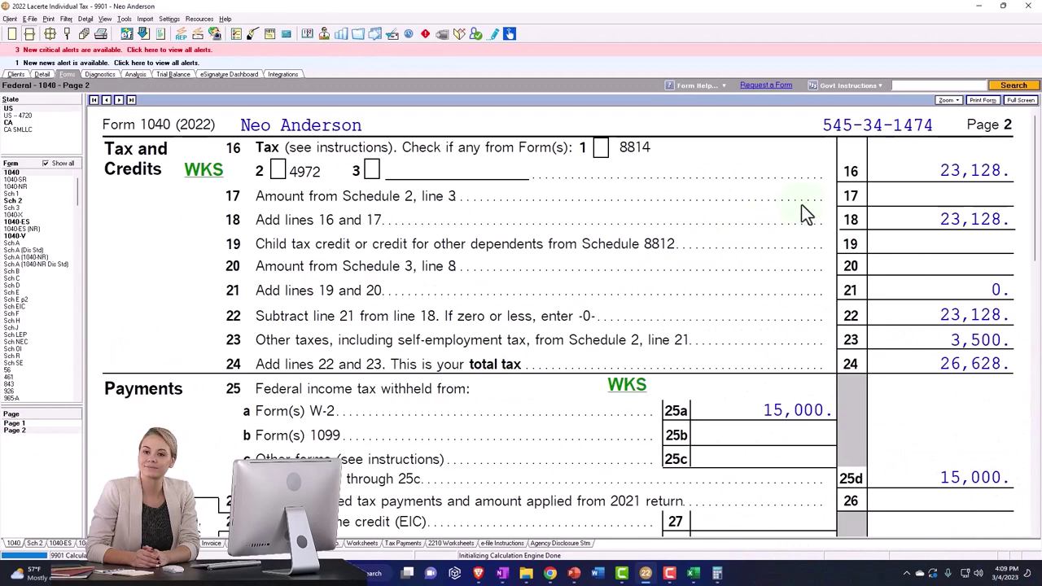
Step: Return to the Excel worksheet and set Tax Before Credits & Other Taxes to 23,128
click(702, 575)
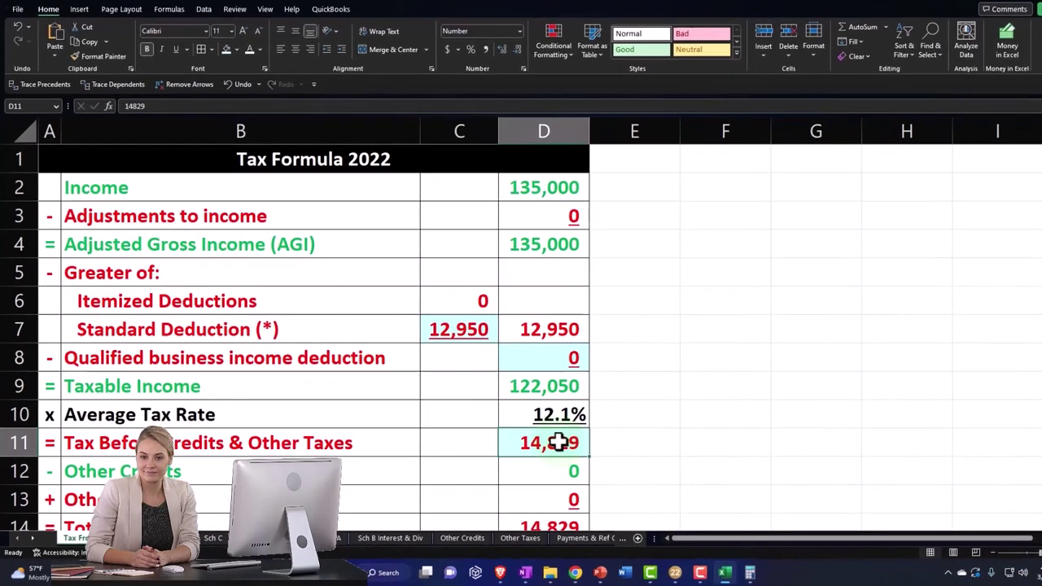
click(558, 437)
text(23)
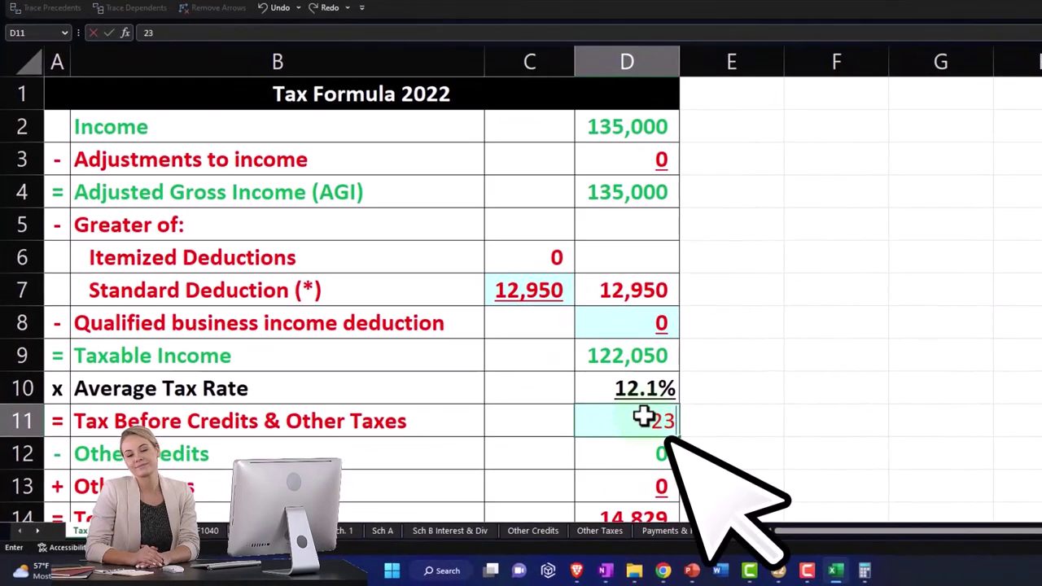
text(,128)
key(Return)
scroll(724, 508, down, 1)
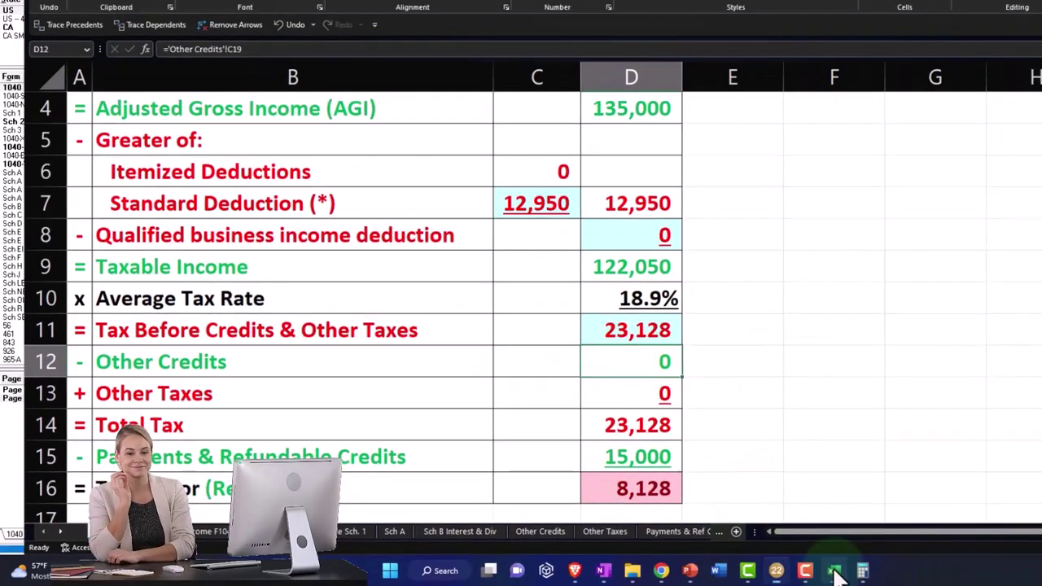
Step: Open Schedule 2 in Lacerte and examine line 8 for the additional tax on IRAs or other tax-favored accounts
click(836, 572)
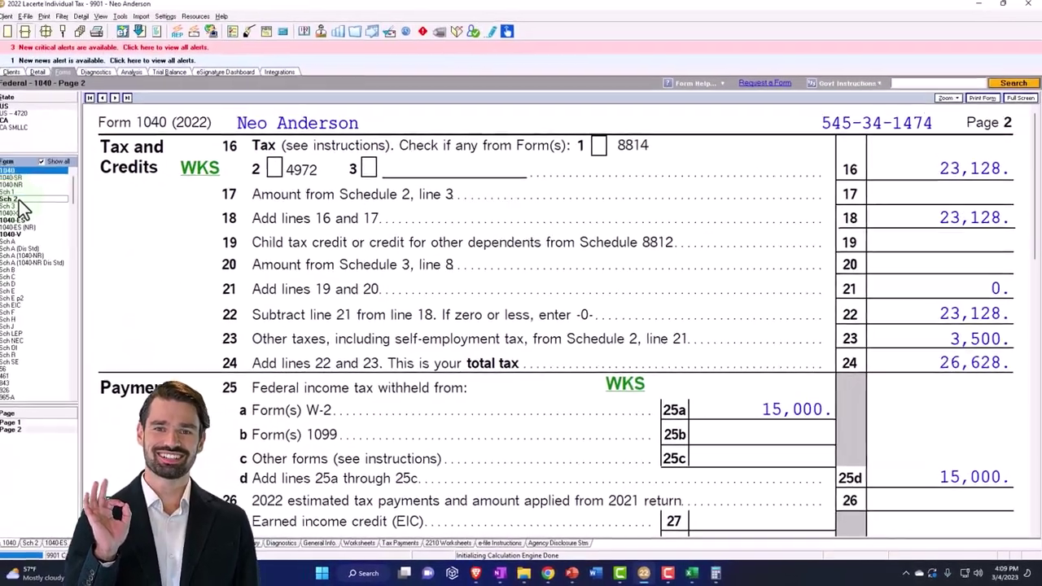
click(18, 200)
scroll(480, 302, down, 6)
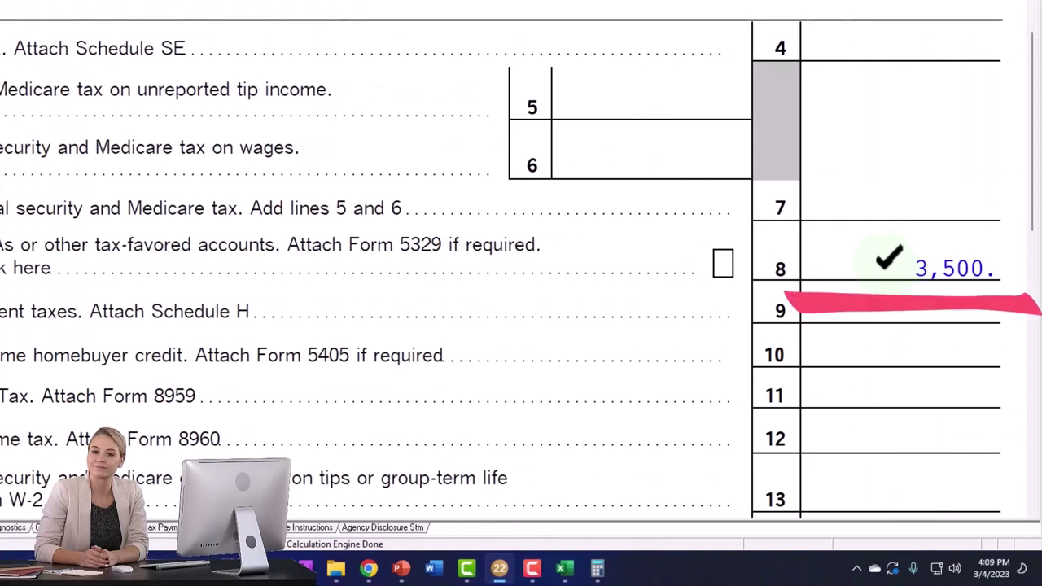
Step: On the Other Taxes sheet in Excel, change the Added tax on IRA heading to Added tax on 1099 R
click(565, 567)
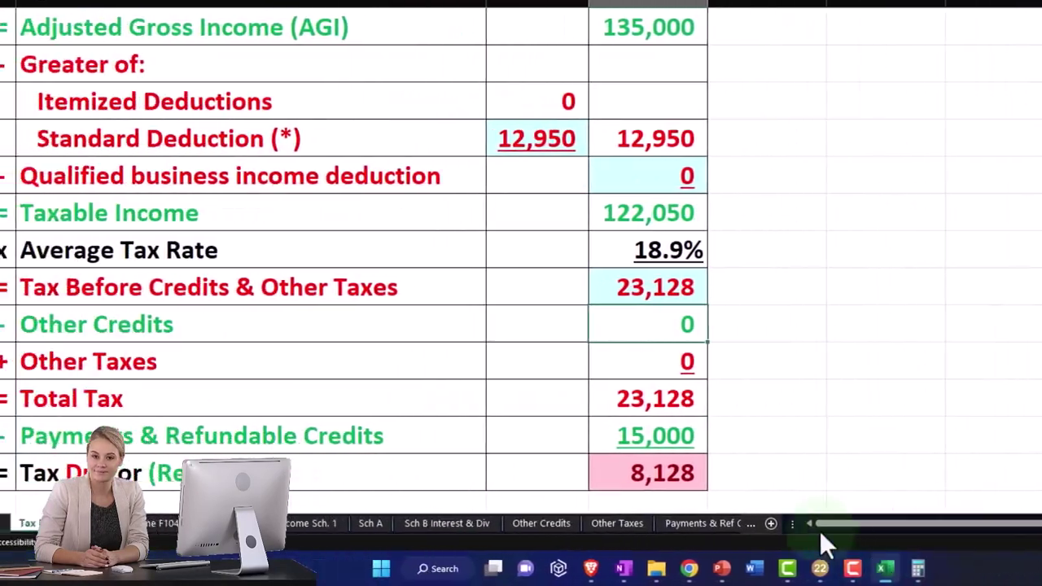
click(703, 359)
click(686, 522)
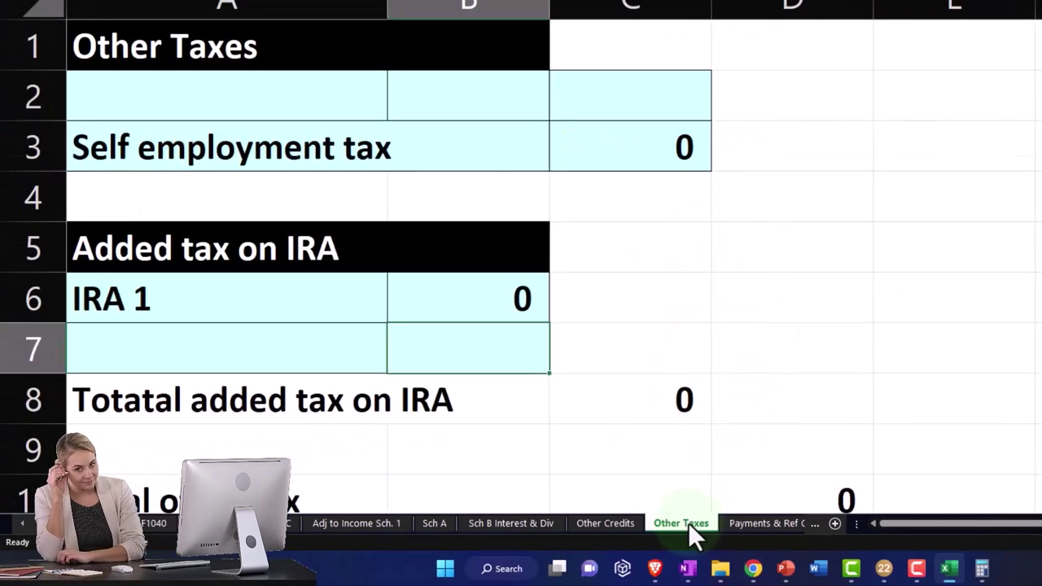
click(313, 324)
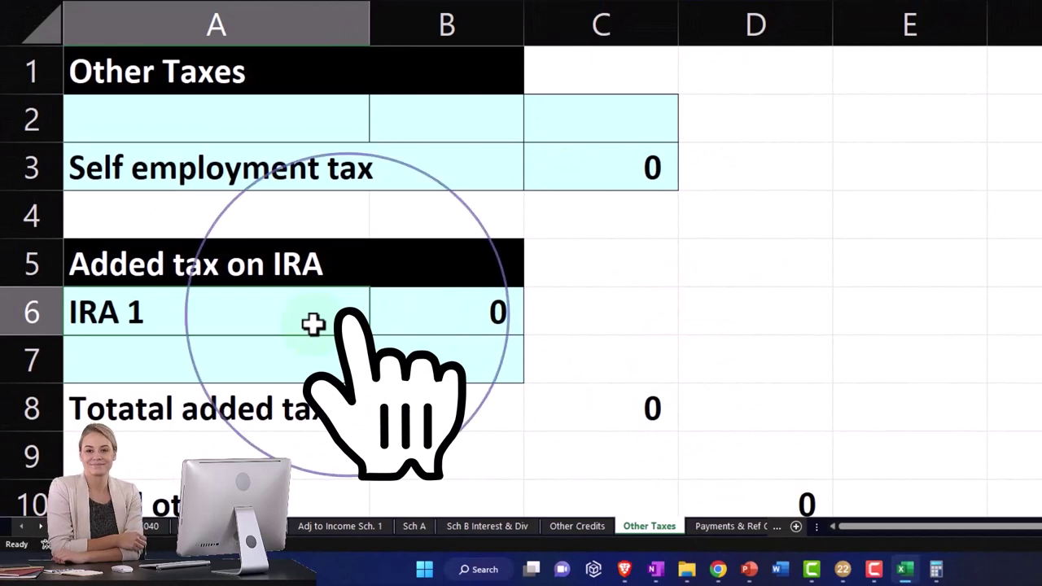
click(329, 270)
double_click(330, 270)
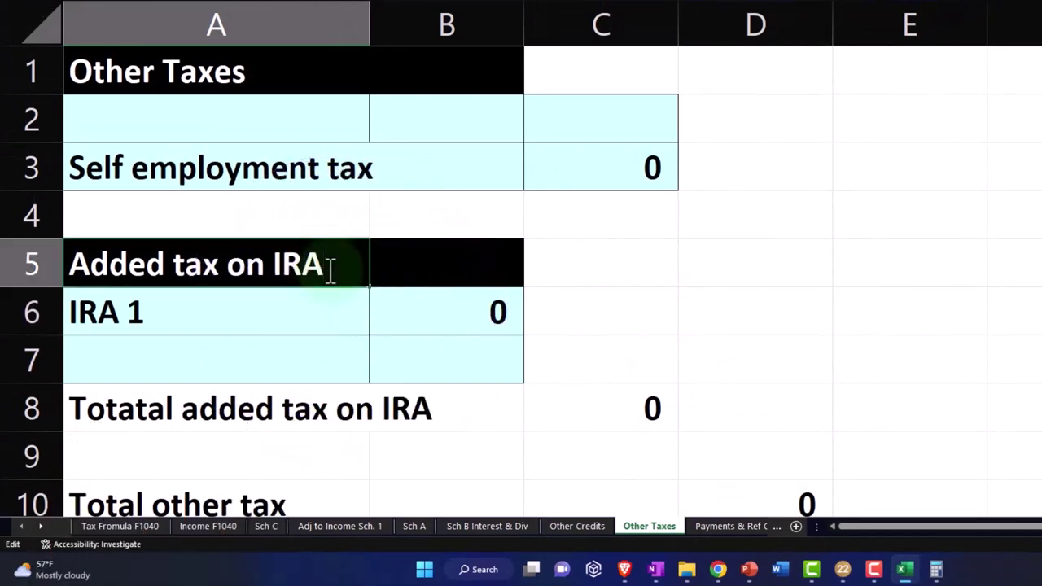
key(BackSpace)
key(BackSpace)
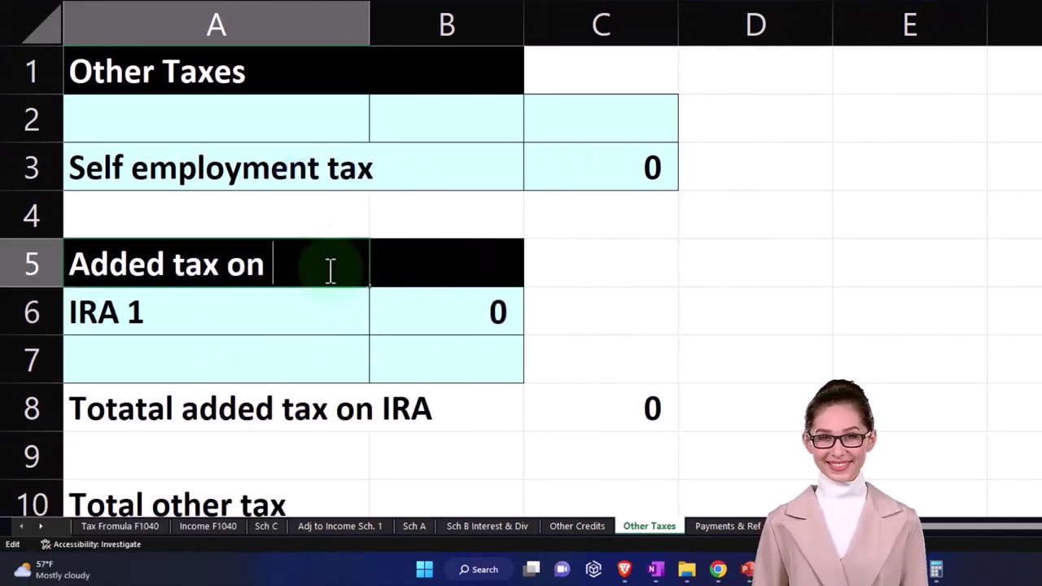
text(R)
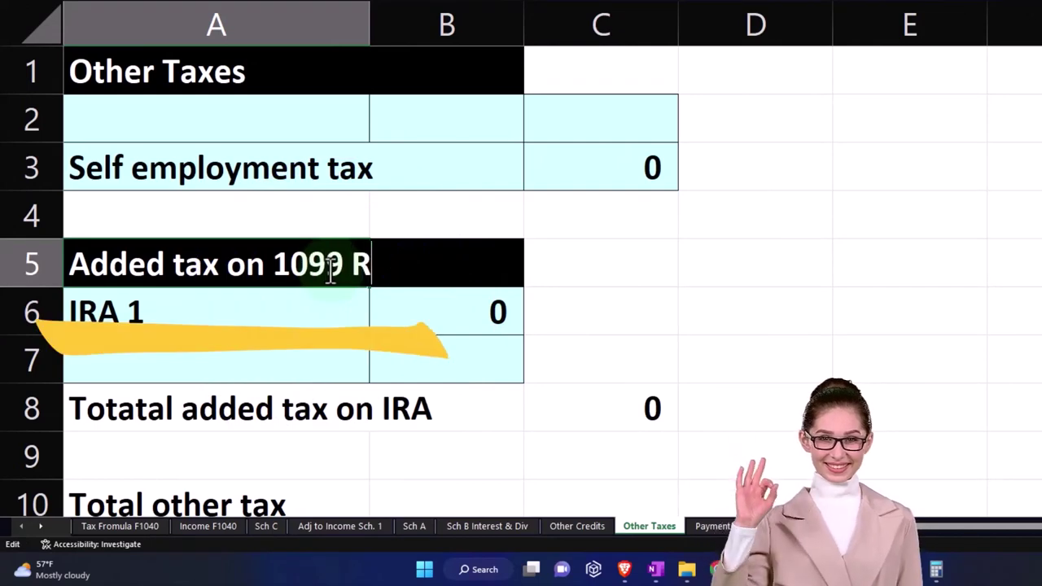
key(Return)
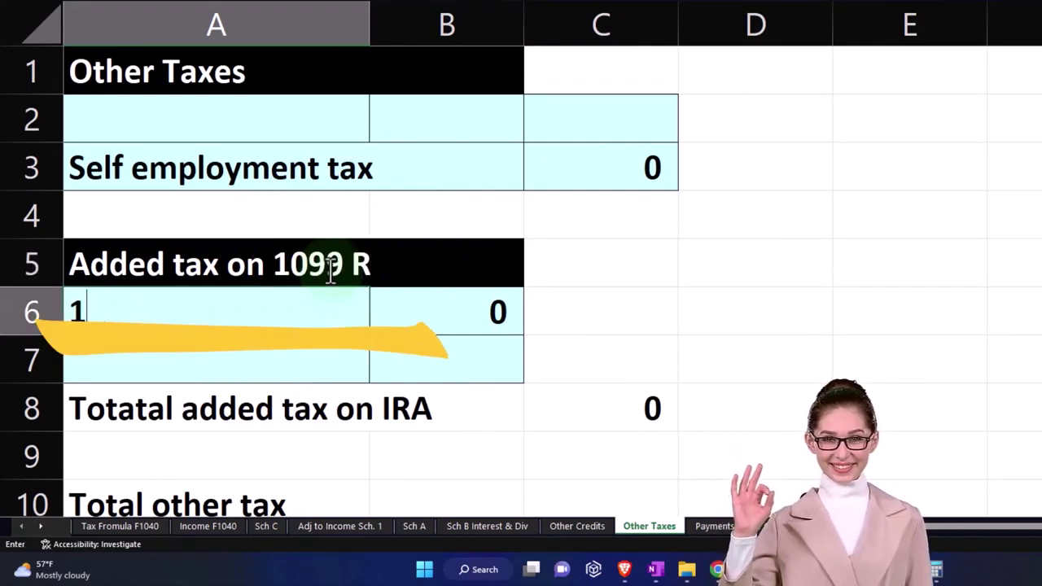
Step: Label the first row under the Added tax on 1099 R heading as 1099 1
text(1009)
key(BackSpace)
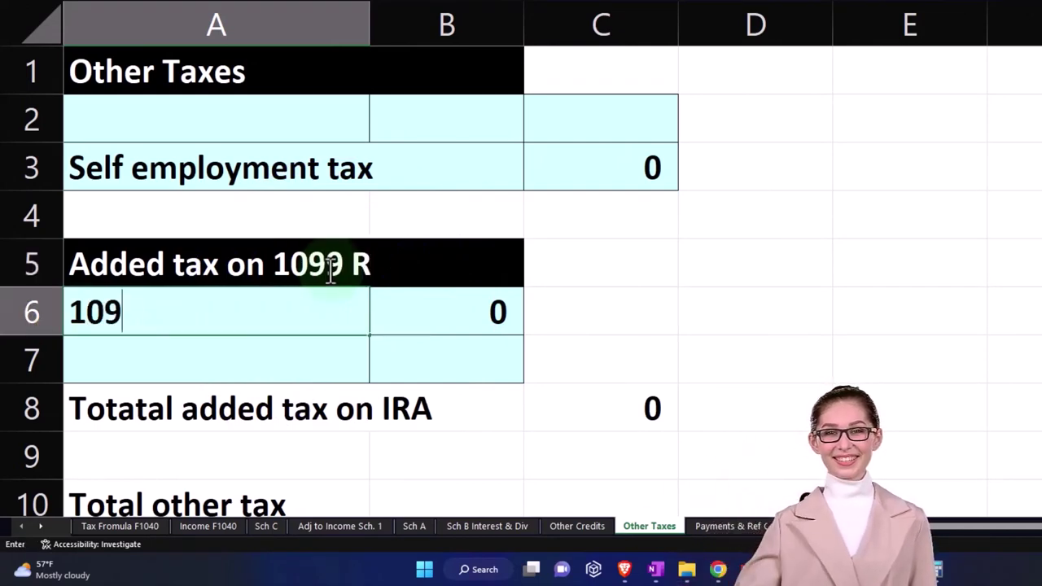
text(9 1)
key(Tab)
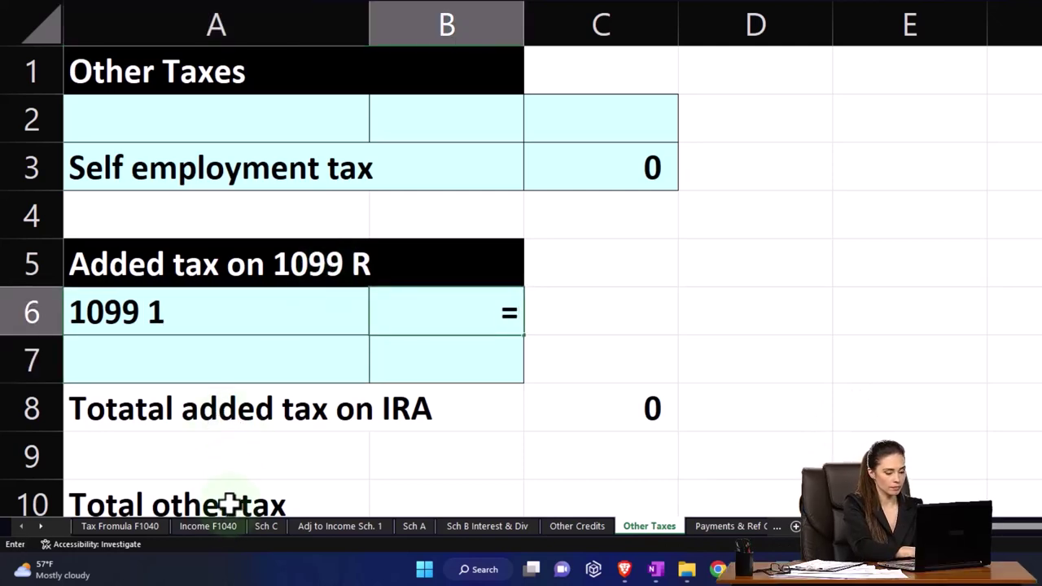
Step: Calculate the 3,500 added tax beside the 1099 1 label from the 1099 R 1 pension amount on the Income F1040 sheet
click(217, 525)
scroll(425, 299, down, 4)
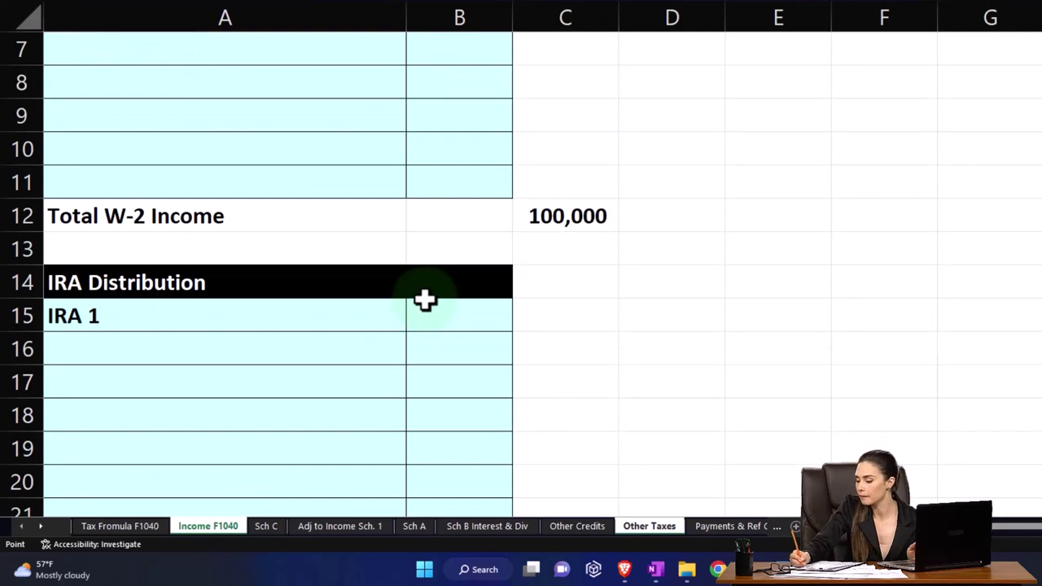
scroll(425, 300, down, 3)
click(449, 254)
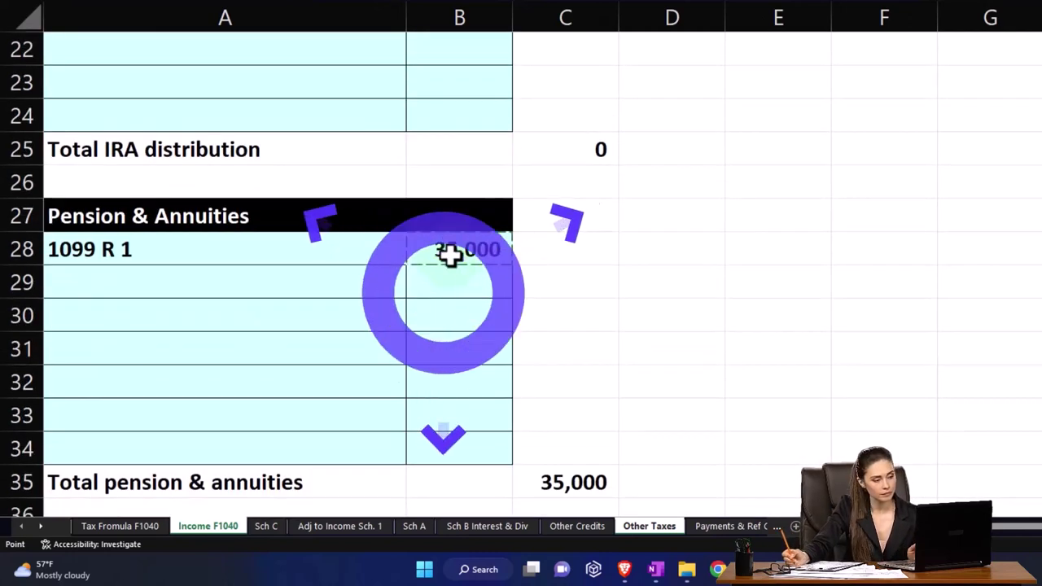
key(Return)
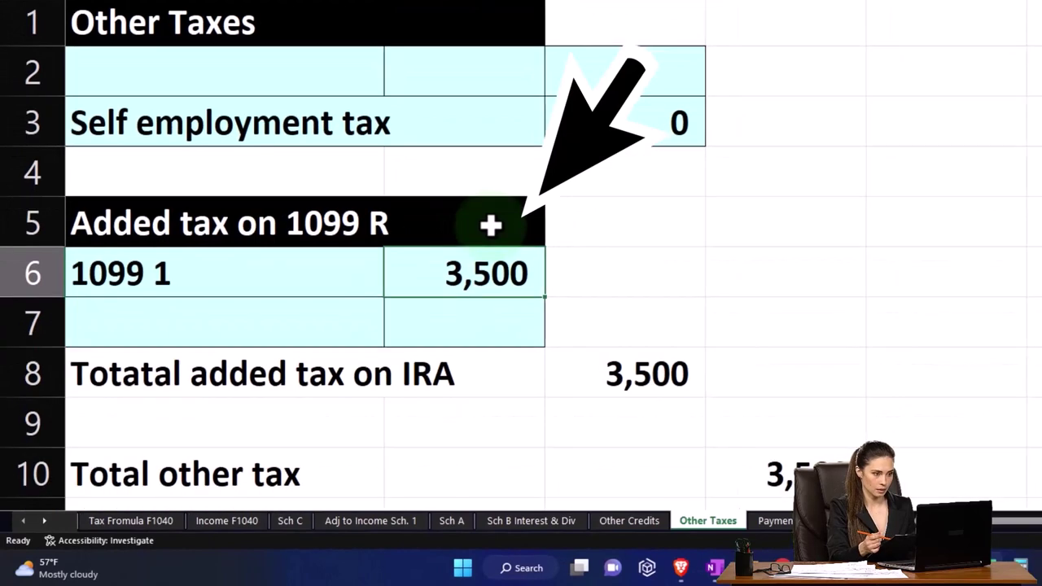
scroll(491, 226, down, 1)
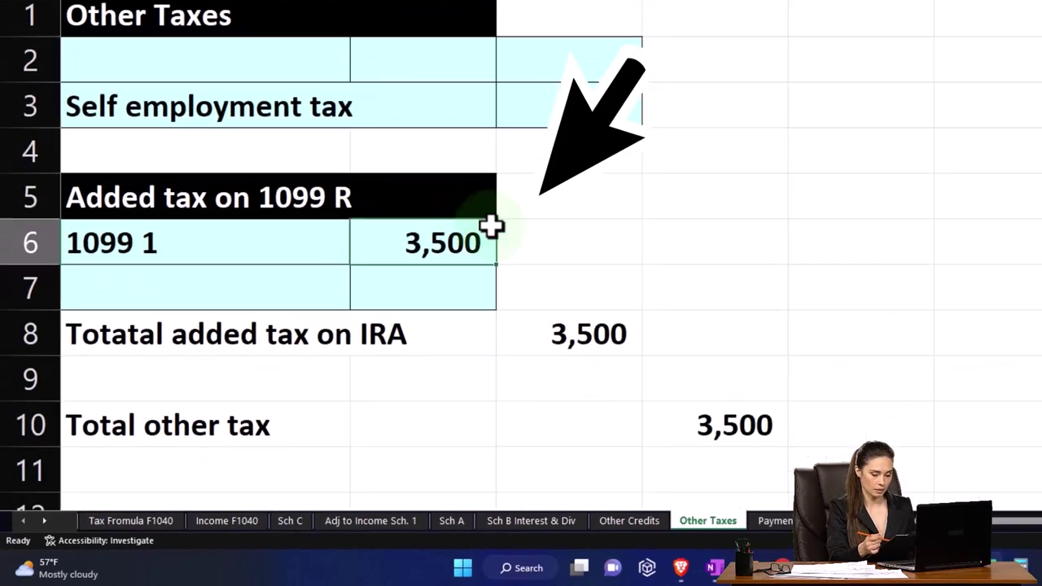
Step: Compare total tax on the Tax Formula F1040 sheet with Form 1040 page 2 in Lacerte, and check the payments and estimated tax penalty lines
click(133, 517)
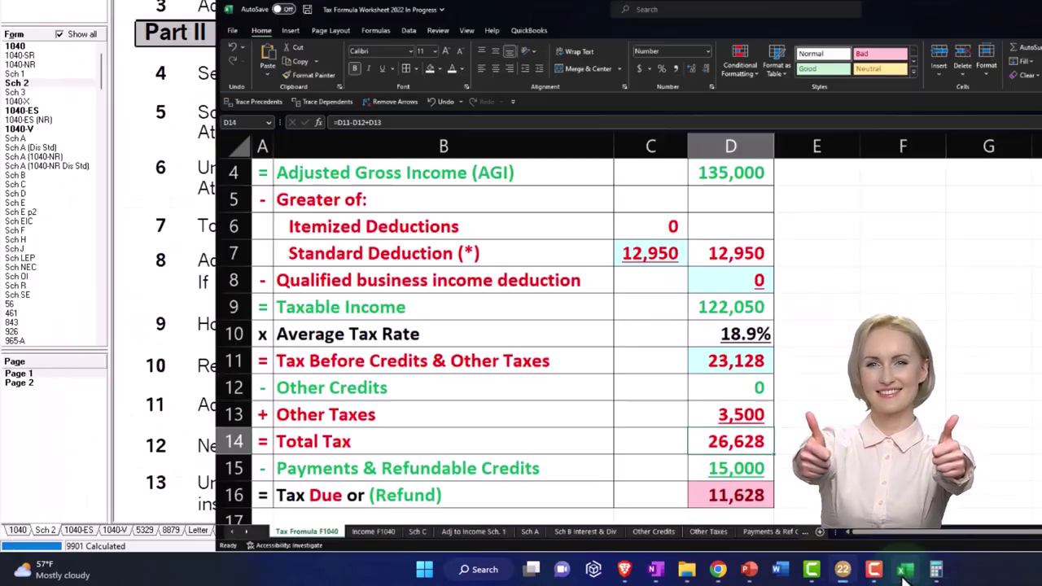
click(905, 569)
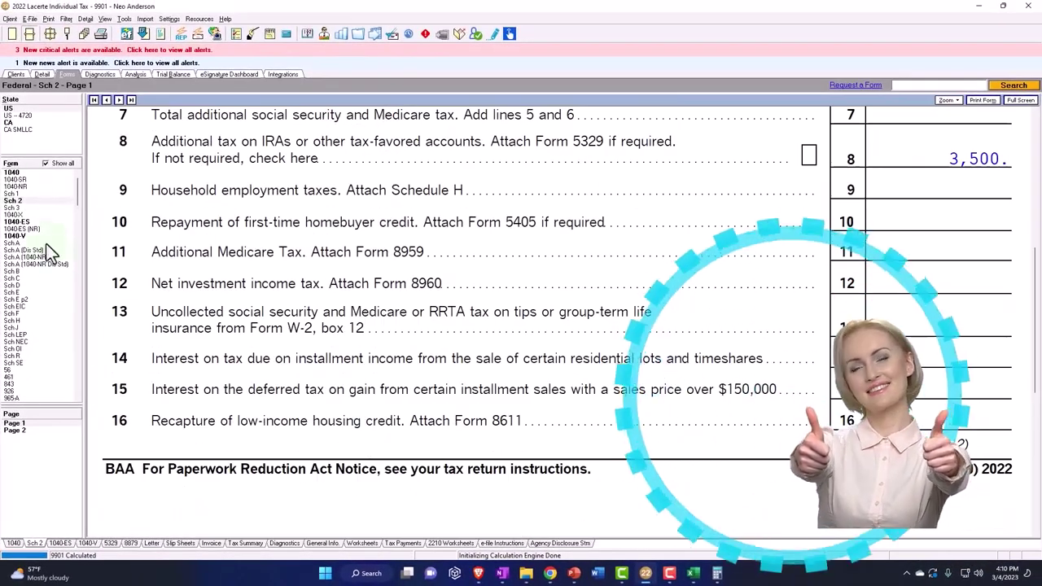
click(13, 165)
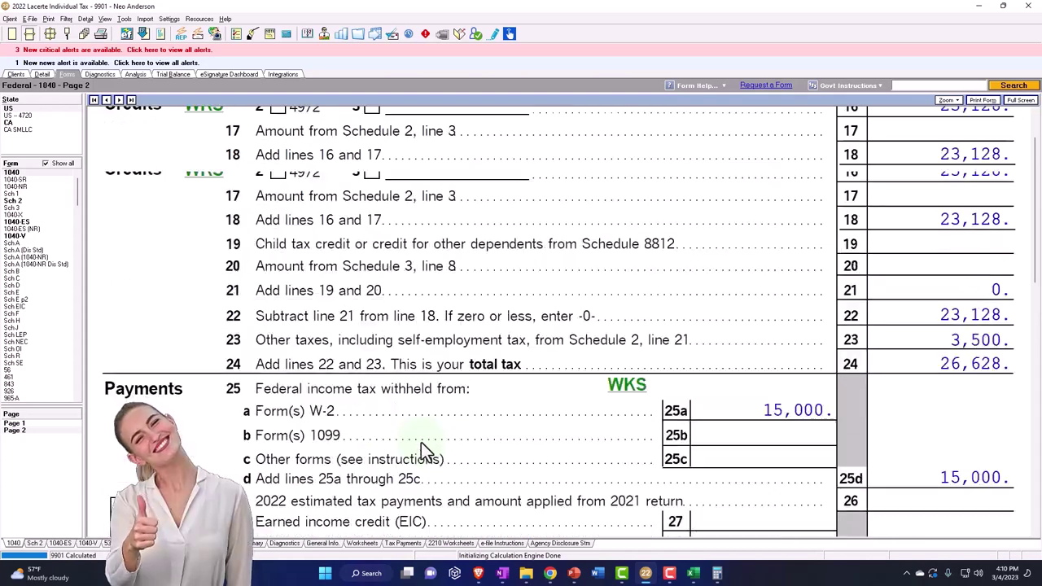
click(695, 574)
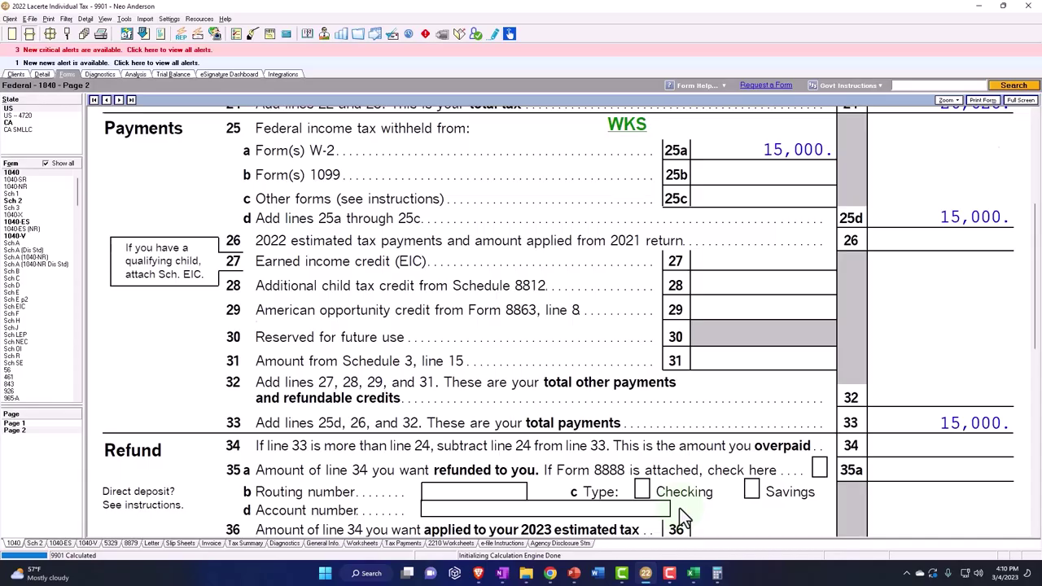
scroll(679, 507, down, 1)
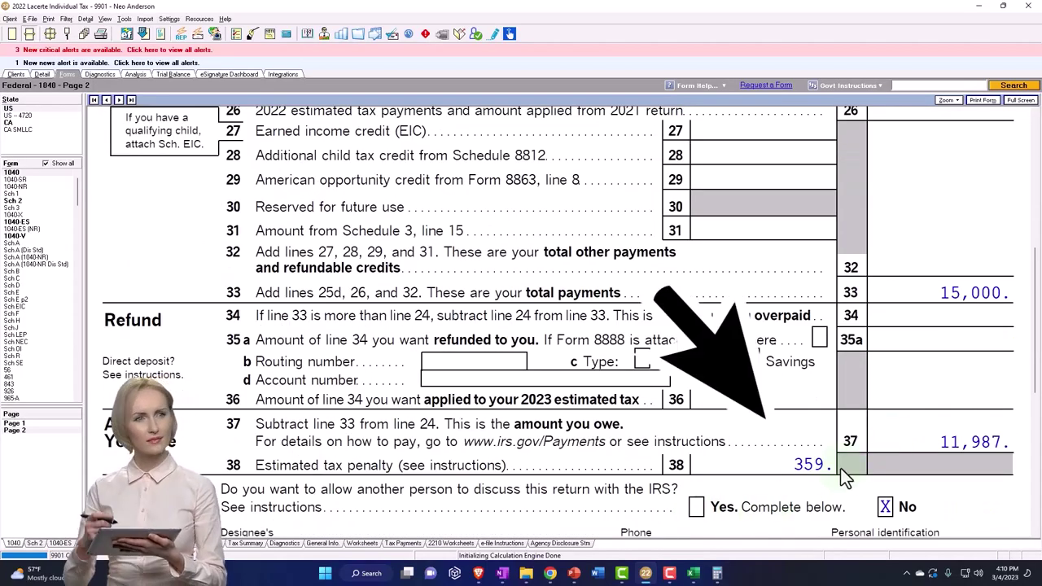
Step: Switch to the Excel worksheet and set Penalties & Interest to 359
click(693, 574)
scroll(688, 457, down, 2)
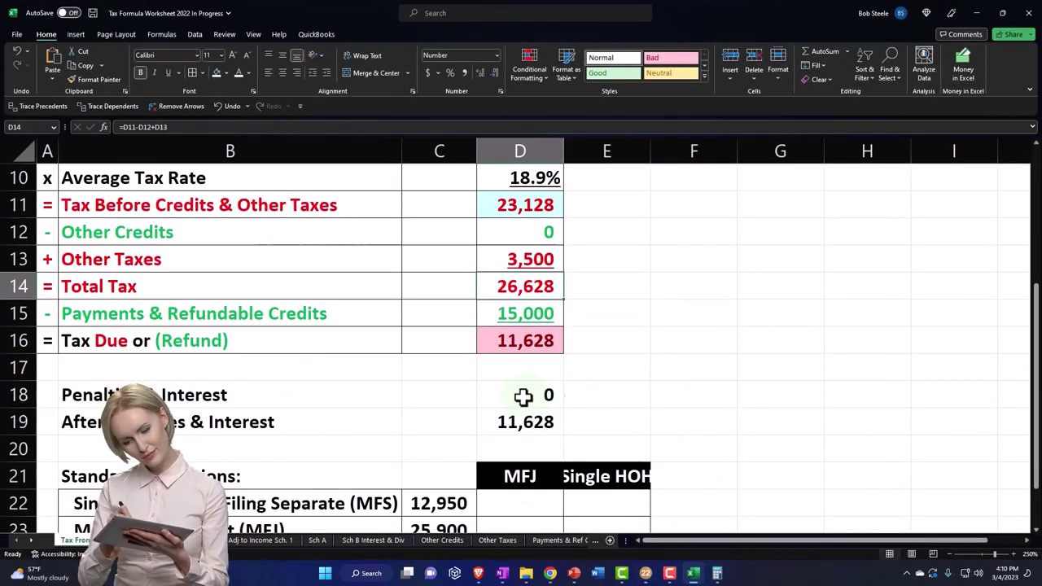
text(359)
key(Return)
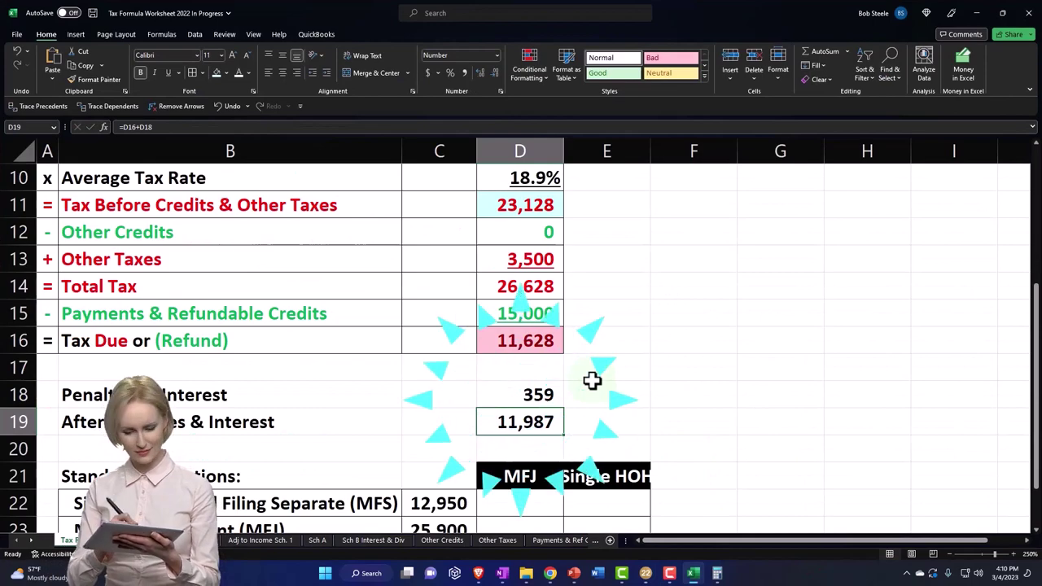
Step: Switch between Lacerte and Excel to compare the Form 1040 line 37 amount owed with the worksheet's After penalties & Interest figure
click(693, 573)
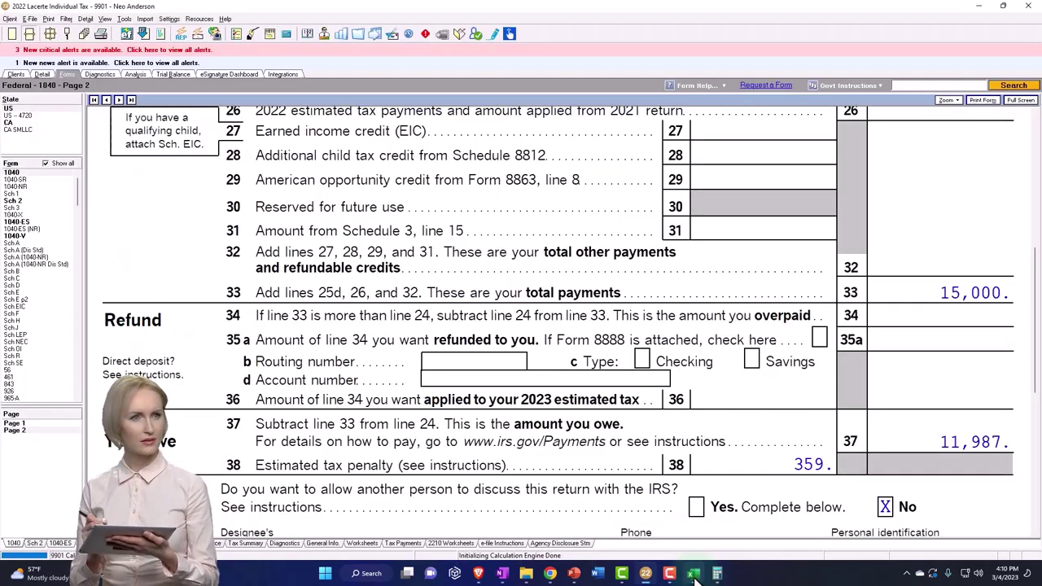
click(692, 574)
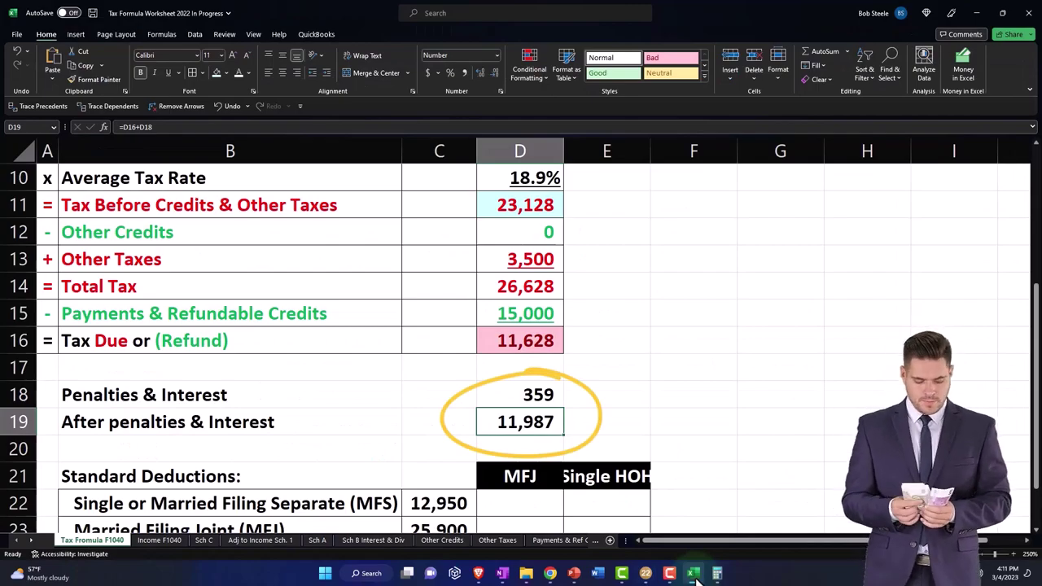
click(693, 574)
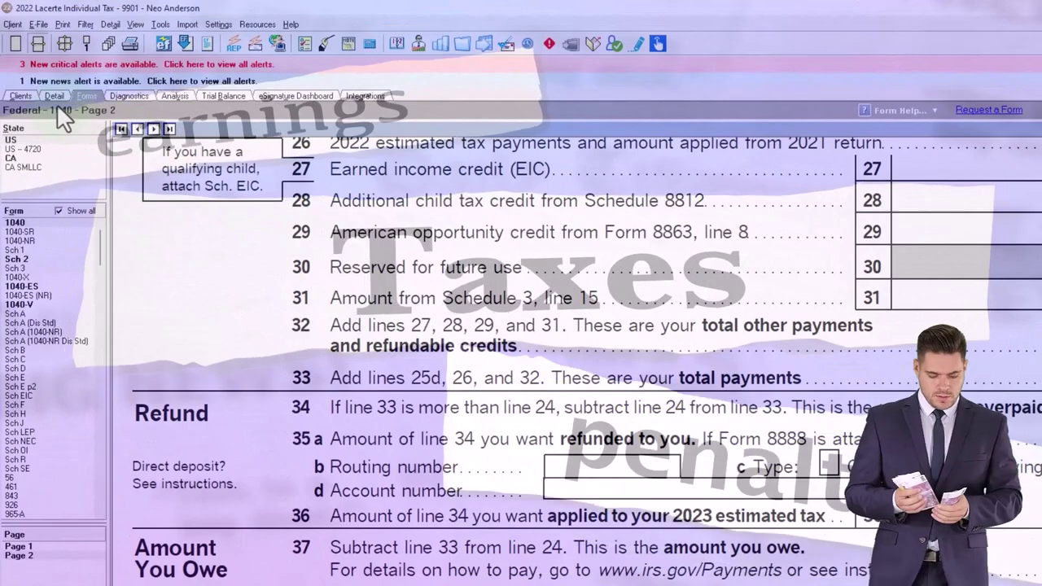
Step: Open the 1099-R detail entry in Lacerte and set Distribution Code #1 to G - Direct rollover and rollover contribution
click(54, 99)
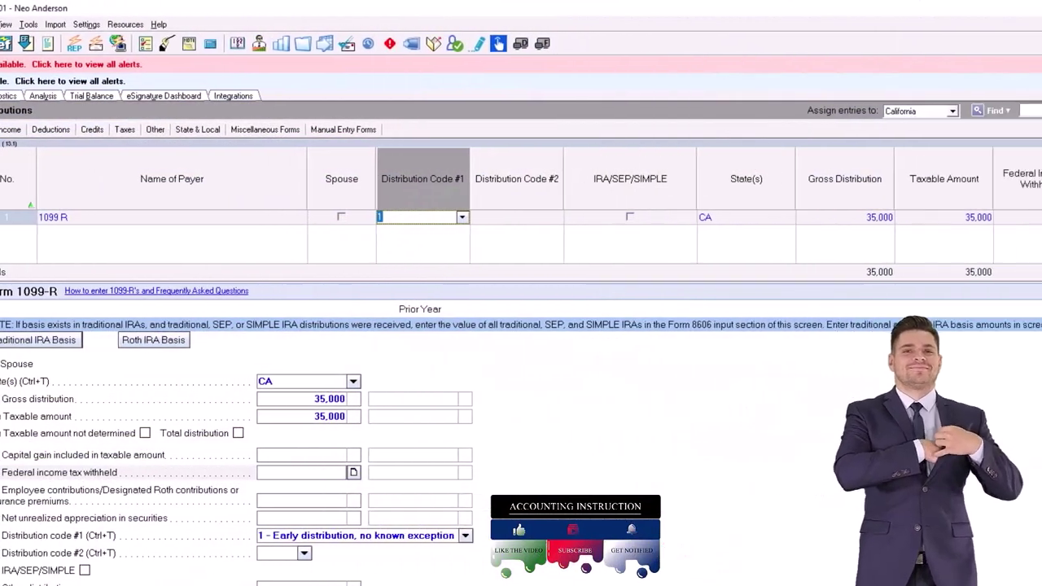
text(G)
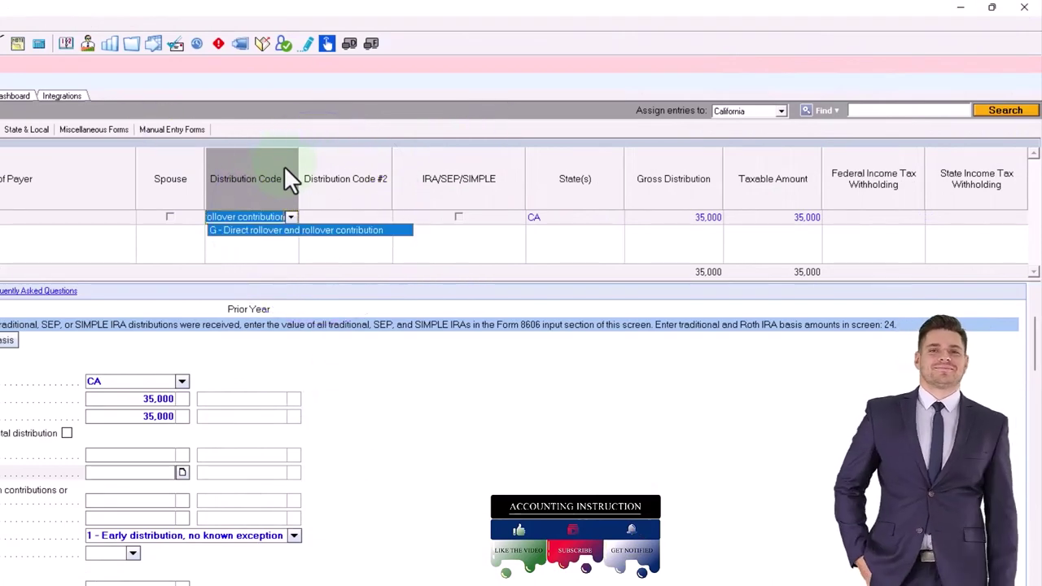
click(291, 218)
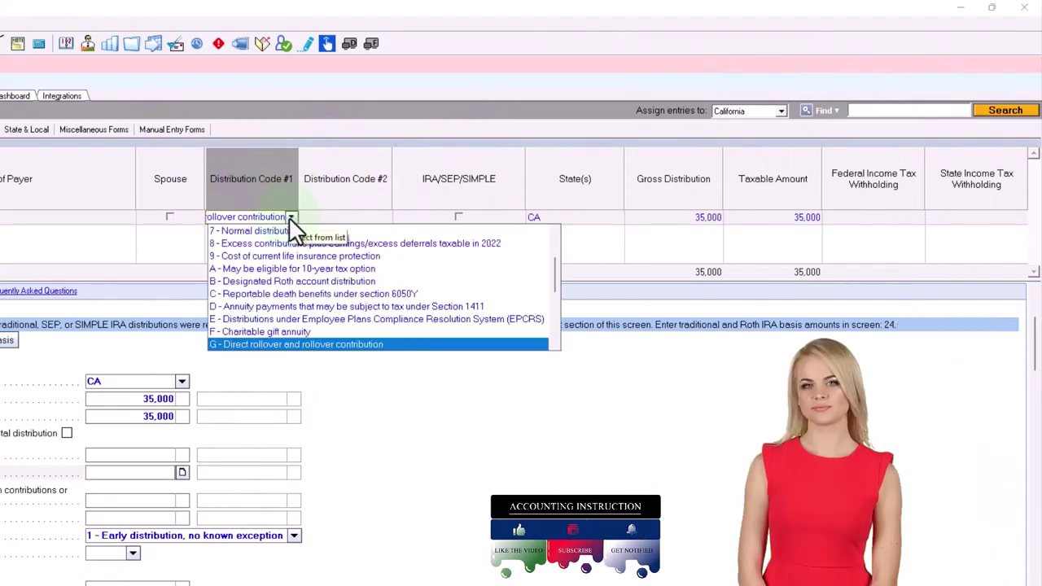
click(290, 218)
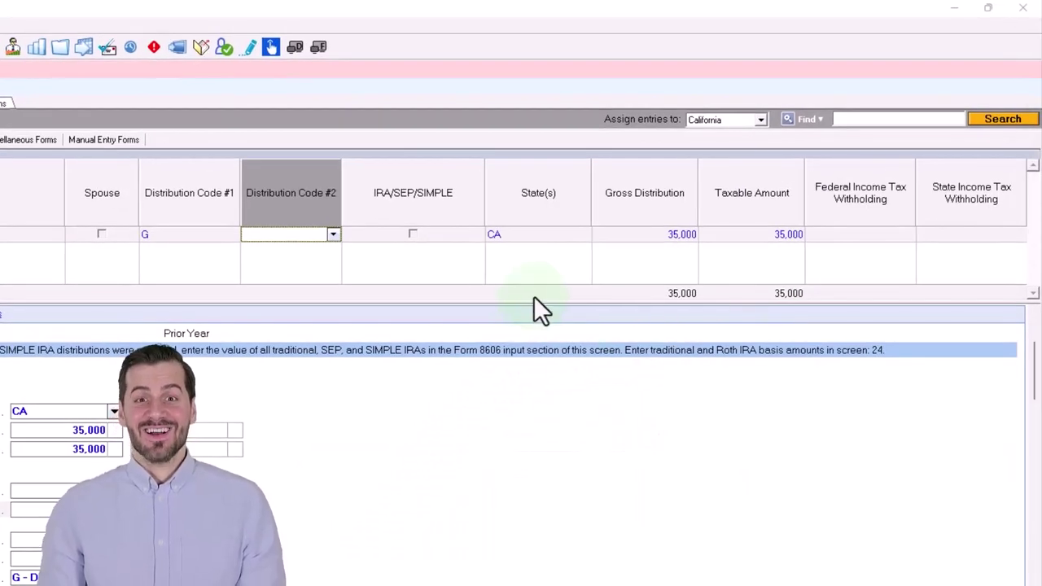
Step: Clear the Taxable Amount of the 1099-R entry, keeping its gross distribution
click(552, 234)
key(Tab)
key(Tab)
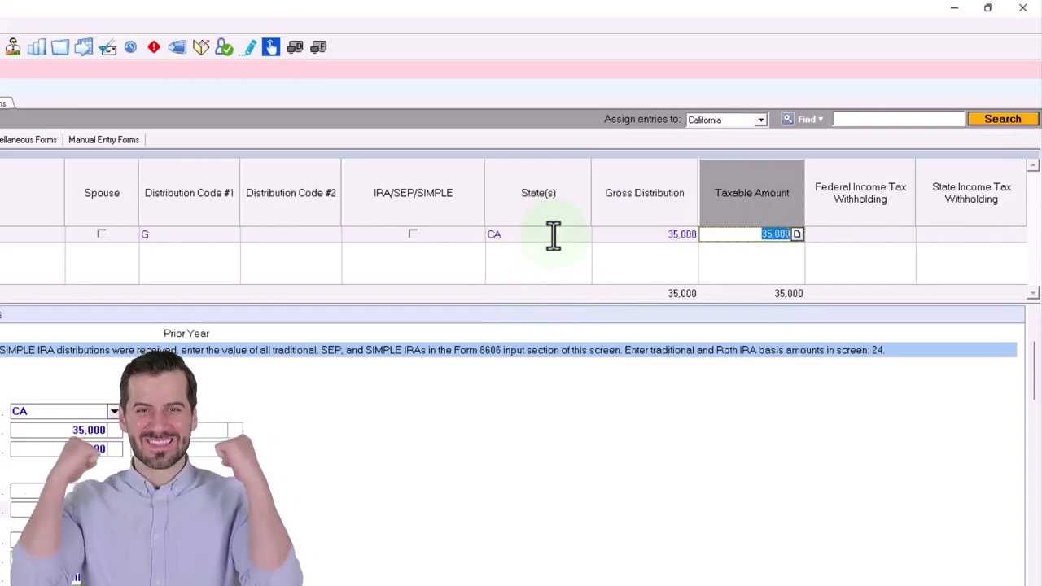
key(Delete)
key(Tab)
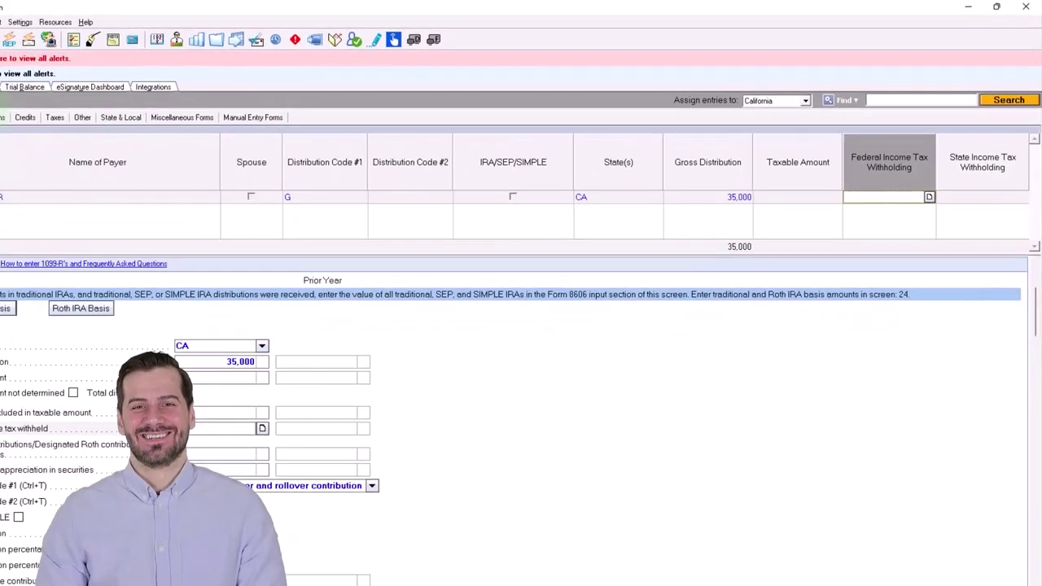
Step: Open Form 1040 and examine the pension rollover on lines 5a and 5b, taxable income on page 1, and the tax lines on page 2
click(71, 73)
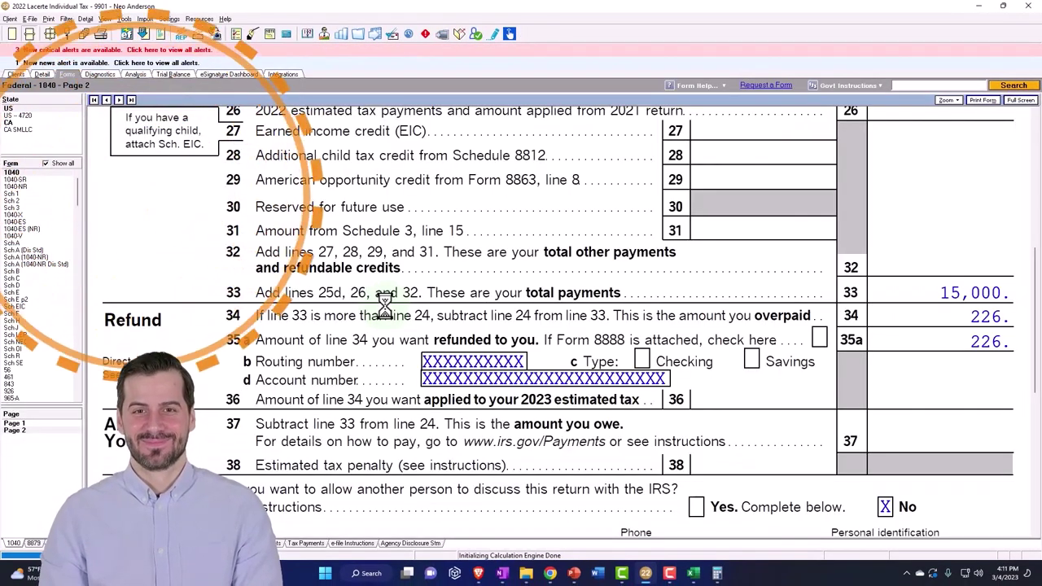
click(15, 424)
scroll(639, 451, down, 3)
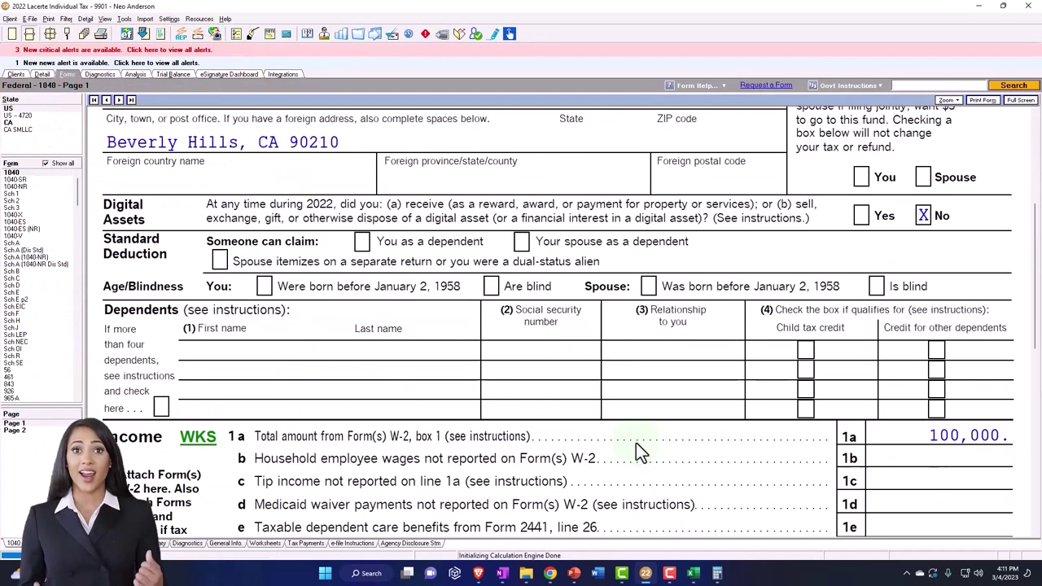
scroll(636, 443, down, 5)
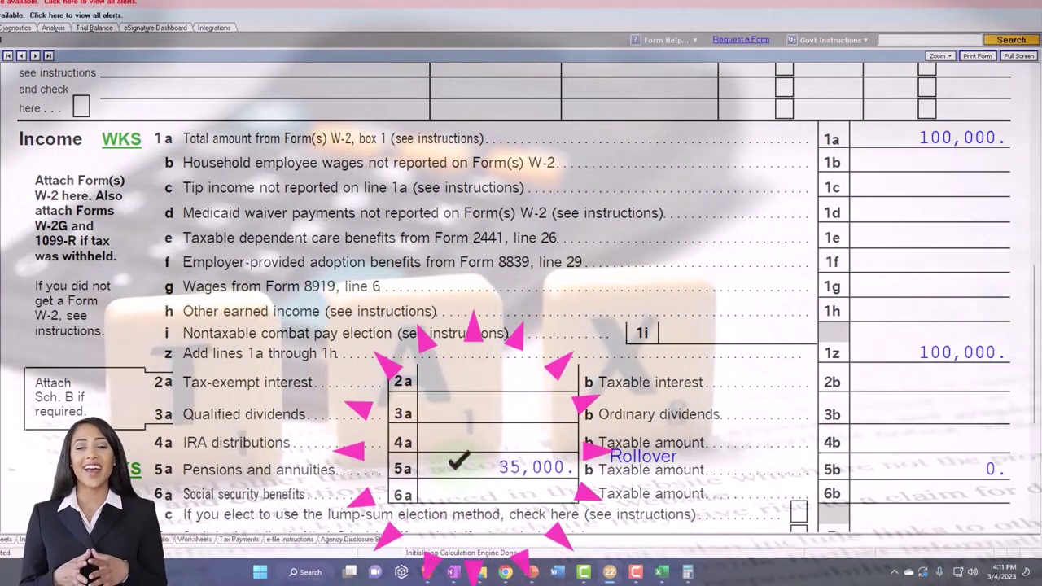
scroll(511, 462, down, 2)
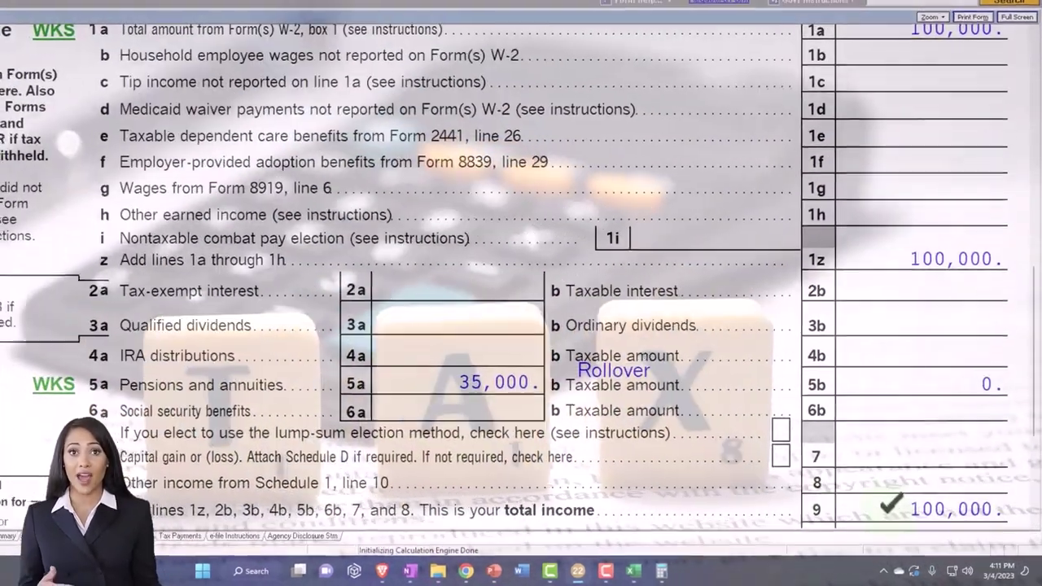
scroll(505, 309, down, 2)
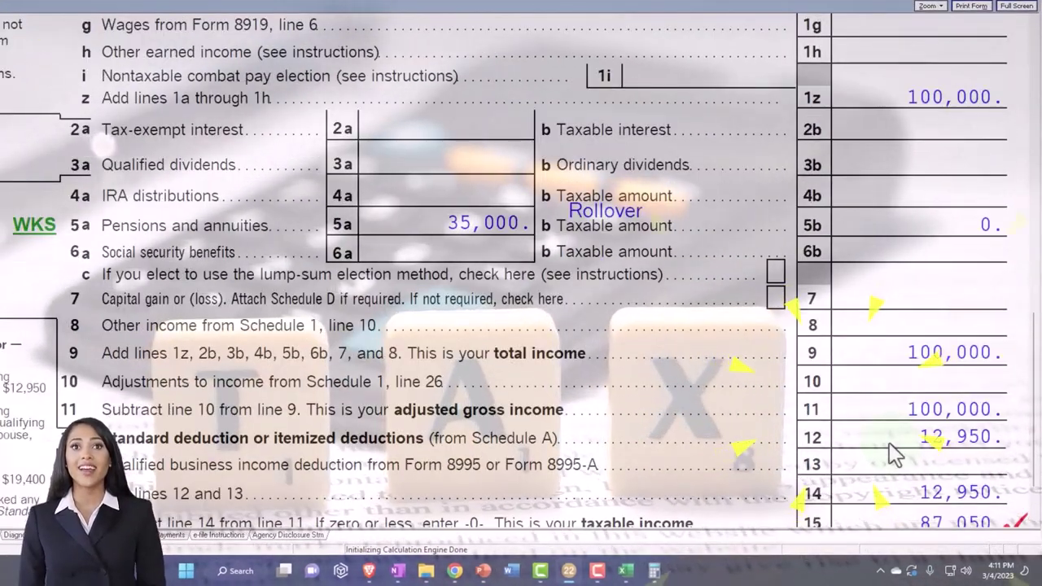
scroll(505, 310, down, 1)
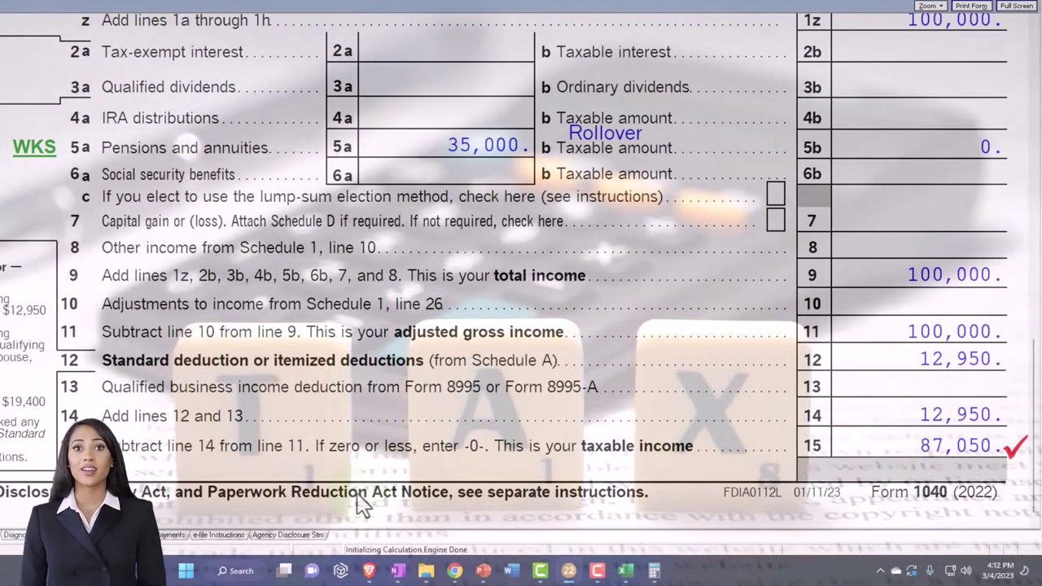
scroll(297, 422, down, 6)
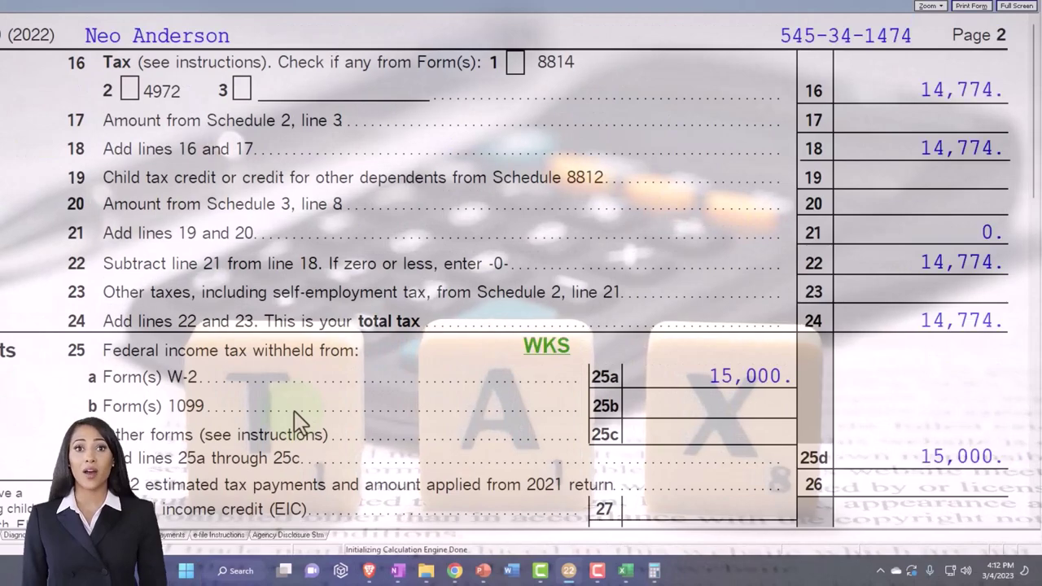
scroll(306, 417, down, 1)
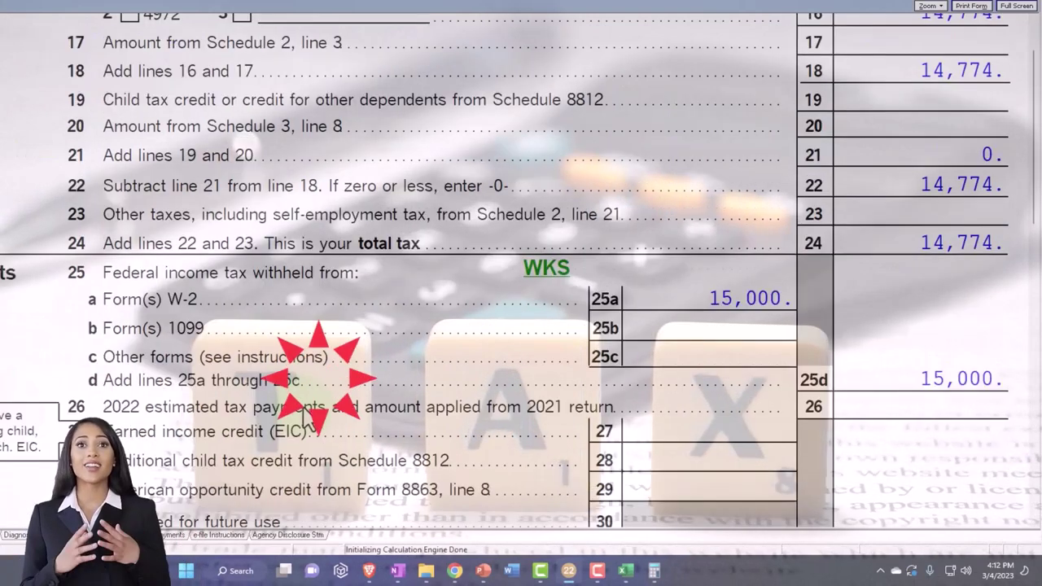